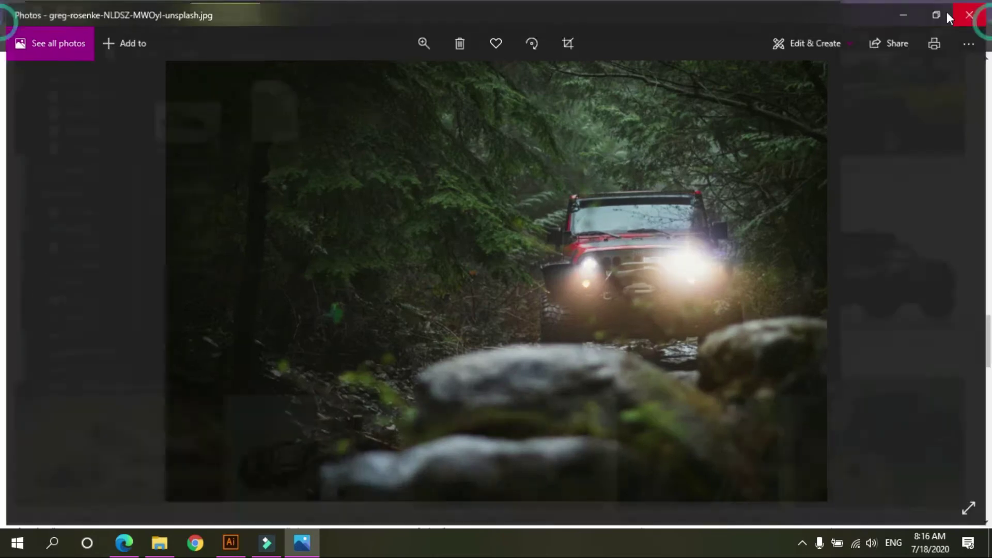
Step: Place the greg-rosenke jeep photo from the Offroading folder in the Illustrator document "Offroading poster"
{"action": "left_click_drag", "start_coordinate": [356, 176], "coordinate": [305, 321]}
{"action": "key", "text": "z"}
{"action": "left_click_drag", "start_coordinate": [543, 201], "coordinate": [233, 369]}
{"action": "left_click_drag", "start_coordinate": [507, 196], "coordinate": [432, 238]}
{"action": "left_click_drag", "start_coordinate": [579, 147], "coordinate": [509, 208]}
Step: Scale the jeep photo to the artboard's full width and align it with the artboard's lower edge
{"action": "key", "text": "v"}
{"action": "left_click_drag", "start_coordinate": [620, 142], "coordinate": [336, 337]}
{"action": "left_click_drag", "start_coordinate": [303, 363], "coordinate": [470, 270]}
{"action": "left_click_drag", "start_coordinate": [504, 312], "coordinate": [660, 281]}
{"action": "left_click", "coordinate": [536, 291]}
{"action": "key", "text": "z"}
{"action": "left_click_drag", "start_coordinate": [454, 270], "coordinate": [601, 277]}
{"action": "left_click_drag", "start_coordinate": [546, 245], "coordinate": [627, 327]}
{"action": "key", "text": "v"}
{"action": "left_click_drag", "start_coordinate": [572, 264], "coordinate": [571, 290]}
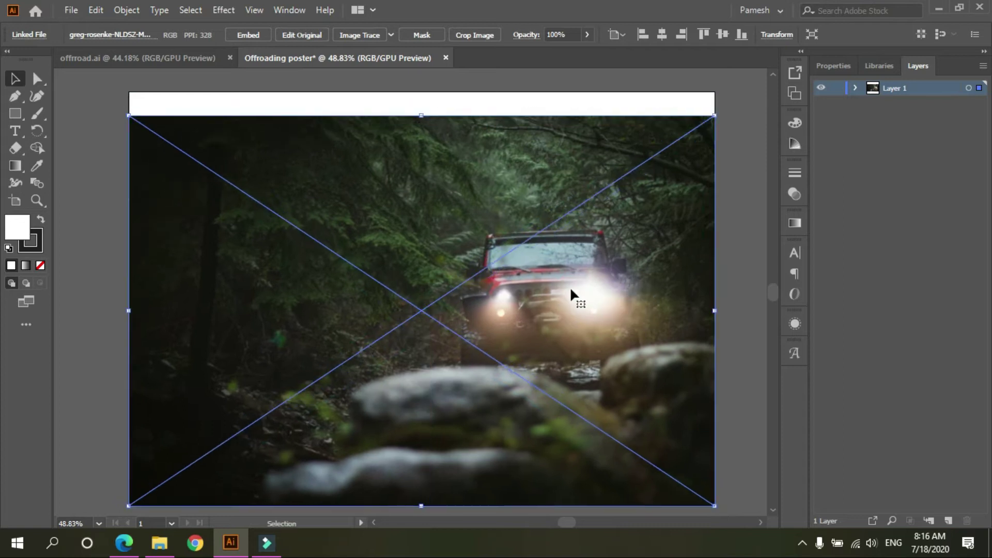
Step: Switch to Photoshop and open greg-rosenke-NLDSZ-MWOyI-unsplash.jpg from the Offroading folder
{"action": "left_click", "coordinate": [349, 79]}
{"action": "left_click", "coordinate": [17, 544]}
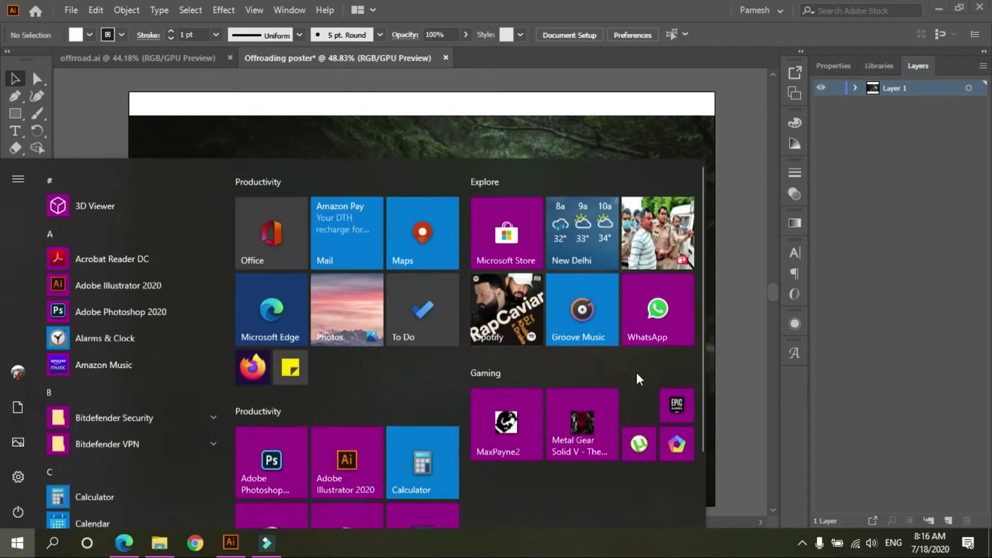
{"action": "left_click", "coordinate": [295, 452]}
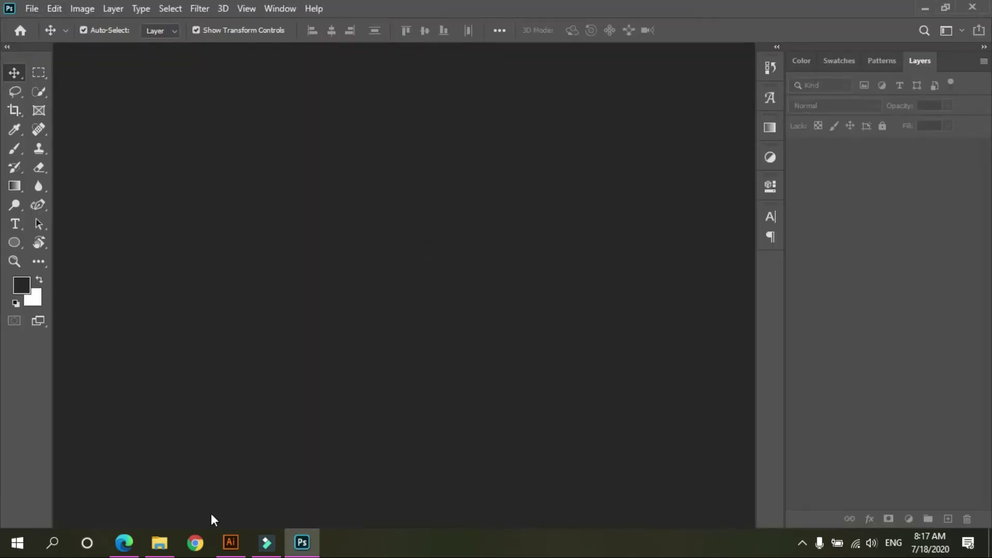
{"action": "left_click", "coordinate": [165, 546]}
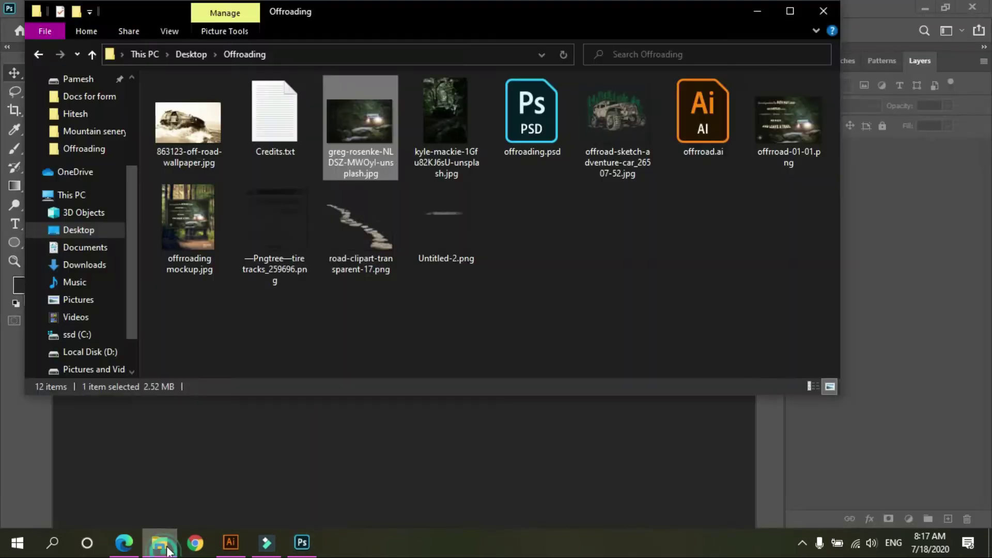
{"action": "left_click_drag", "start_coordinate": [370, 147], "coordinate": [395, 473]}
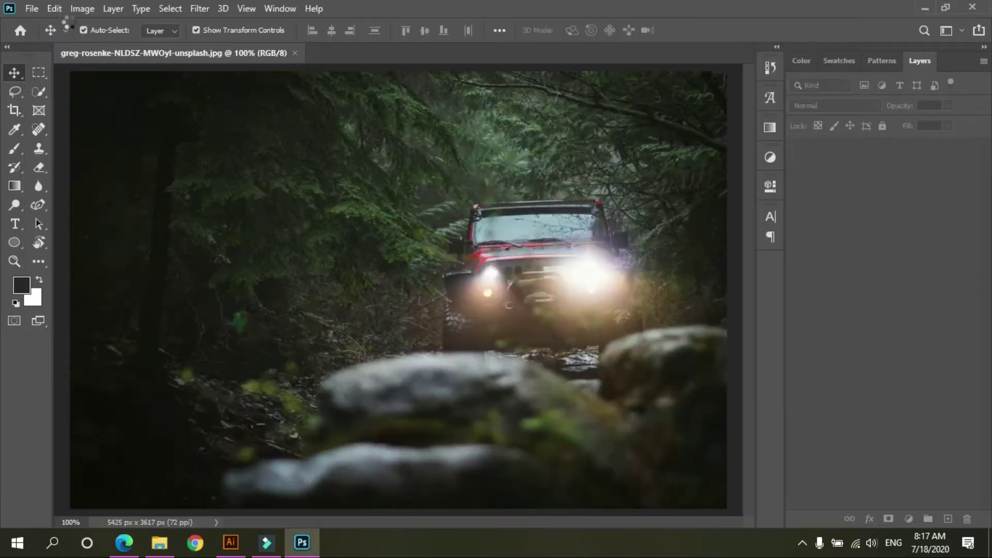
Step: Create a new landscape A3 document, 420 mm wide and 297 mm high, at 300 pixels/inch in RGB Color
{"action": "left_click", "coordinate": [32, 8]}
{"action": "left_click", "coordinate": [365, 193]}
{"action": "left_click", "coordinate": [38, 9]}
{"action": "left_click", "coordinate": [38, 9]}
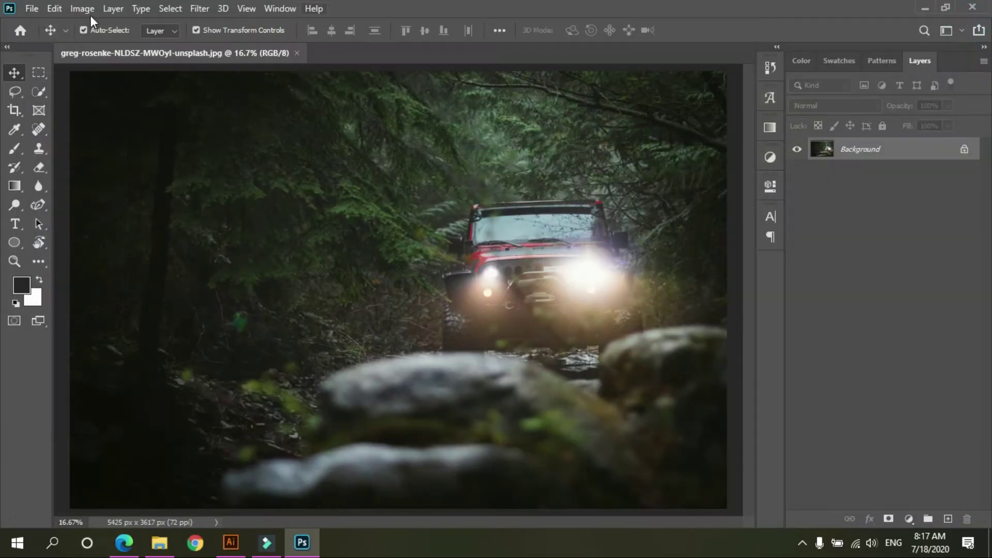
{"action": "left_click", "coordinate": [32, 9]}
{"action": "left_click", "coordinate": [32, 23]}
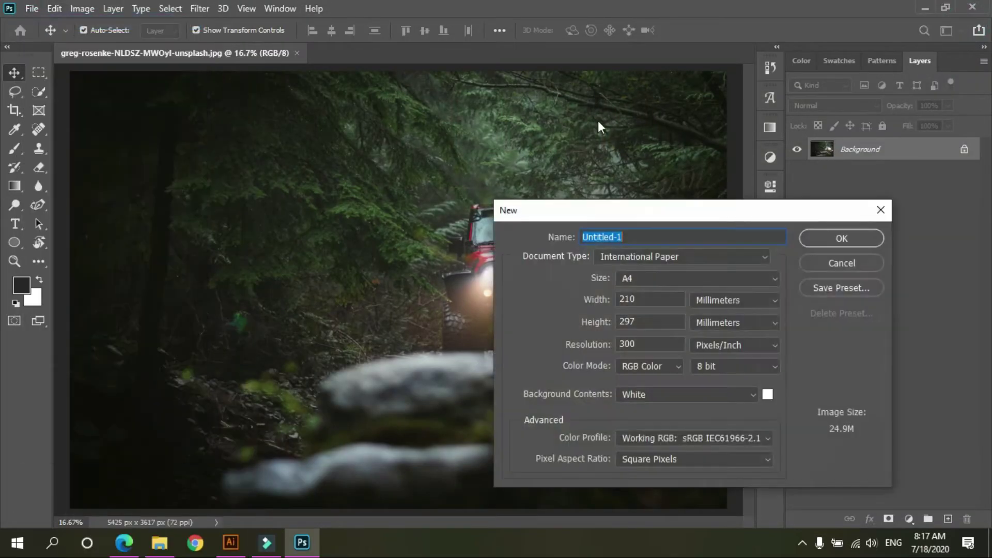
{"action": "left_click", "coordinate": [659, 281]}
{"action": "left_click", "coordinate": [646, 332]}
{"action": "double_click", "coordinate": [646, 298]}
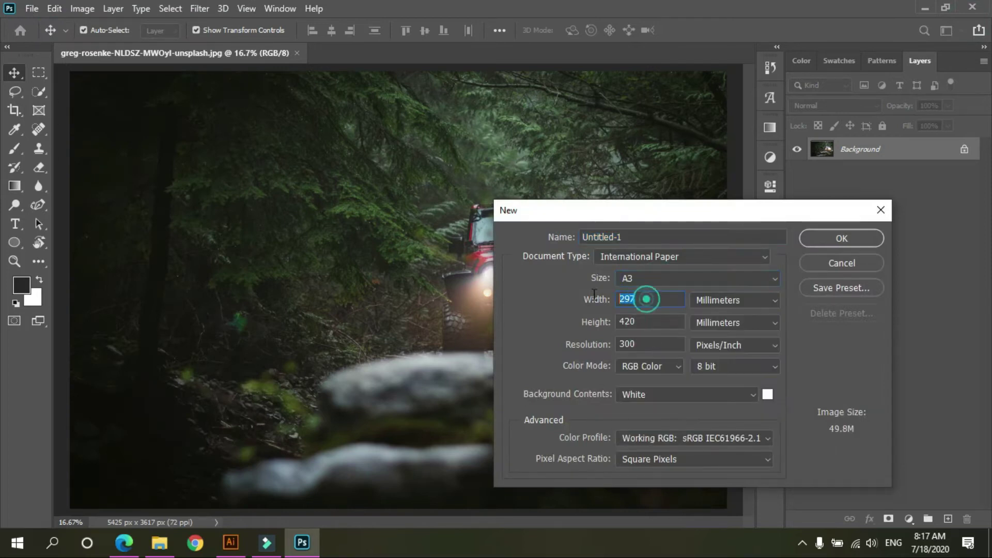
{"action": "type", "text": "420"}
{"action": "key", "text": "Tab"}
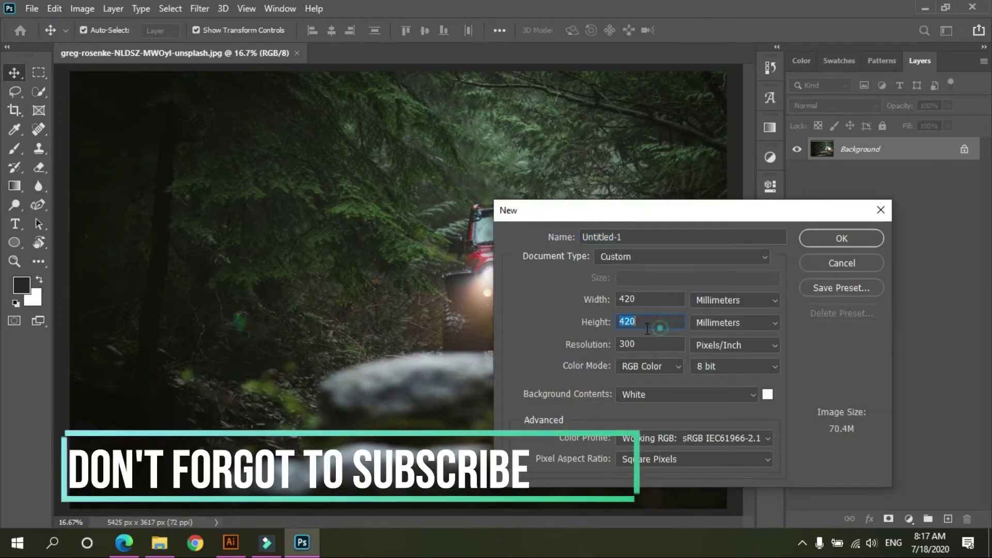
{"action": "type", "text": "297"}
{"action": "key", "text": "Return"}
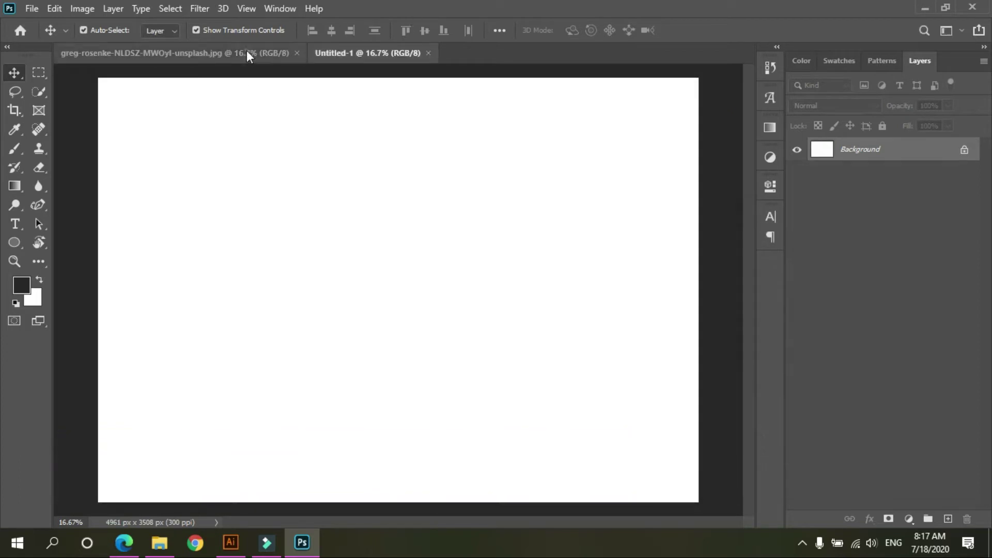
Step: Bring the jeep photo from its own document into the Untitled-1 document as a new layer
{"action": "left_click", "coordinate": [247, 53]}
{"action": "left_click_drag", "start_coordinate": [391, 169], "coordinate": [391, 119]}
{"action": "left_click", "coordinate": [453, 244]}
{"action": "left_click_drag", "start_coordinate": [449, 221], "coordinate": [528, 278]}
Step: Scale the jeep photo to about 85% and set it against the canvas's right edge, leaving blank strips above and left
{"action": "left_click_drag", "start_coordinate": [110, 103], "coordinate": [214, 171]}
{"action": "left_click_drag", "start_coordinate": [573, 357], "coordinate": [504, 319]}
{"action": "left_click_drag", "start_coordinate": [146, 134], "coordinate": [140, 130]}
{"action": "left_click_drag", "start_coordinate": [526, 199], "coordinate": [530, 259]}
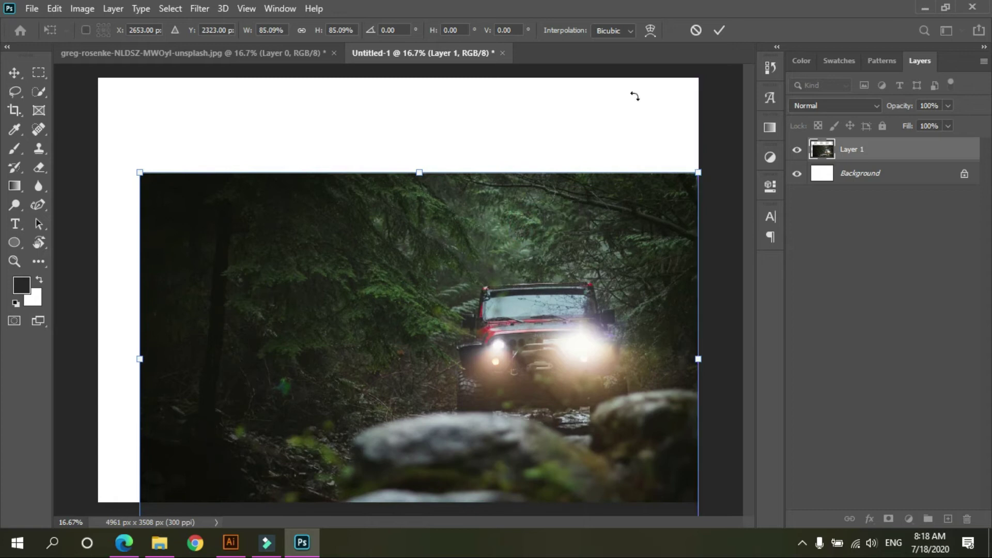
{"action": "mouse_move", "coordinate": [599, 264]}
{"action": "left_mouse_down"}
{"action": "mouse_move", "coordinate": [599, 237]}
{"action": "mouse_move", "coordinate": [599, 262]}
{"action": "left_mouse_up"}
{"action": "left_click", "coordinate": [719, 30]}
Step: Unlock the white background layer and stamp all visible layers into a new merged layer
{"action": "left_click", "coordinate": [965, 173]}
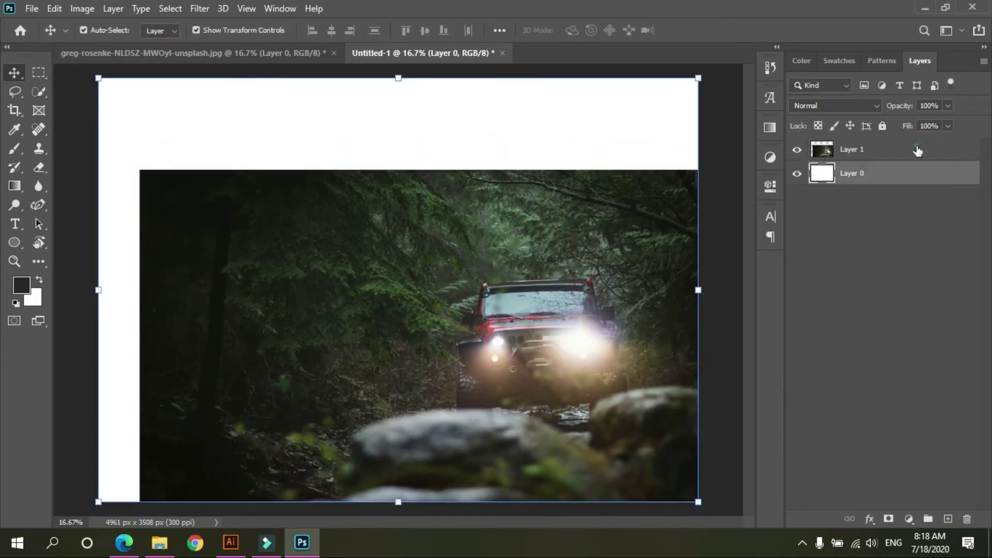
{"action": "key", "text": "ctrl+shift+alt+e"}
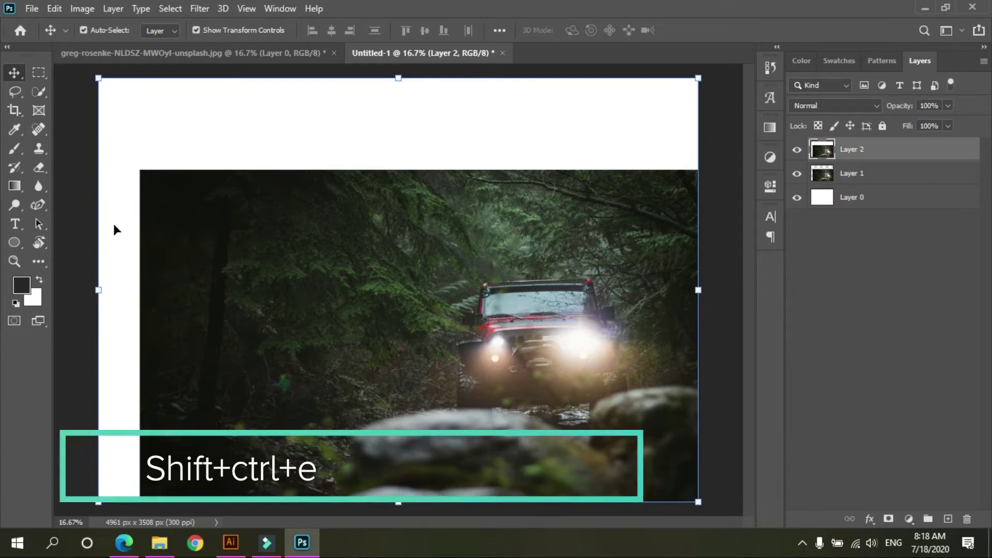
Step: Paint over the blank upper and left strips with the content-aware Spot Healing Brush at size 1200 to extend the forest
{"action": "left_click", "coordinate": [36, 129]}
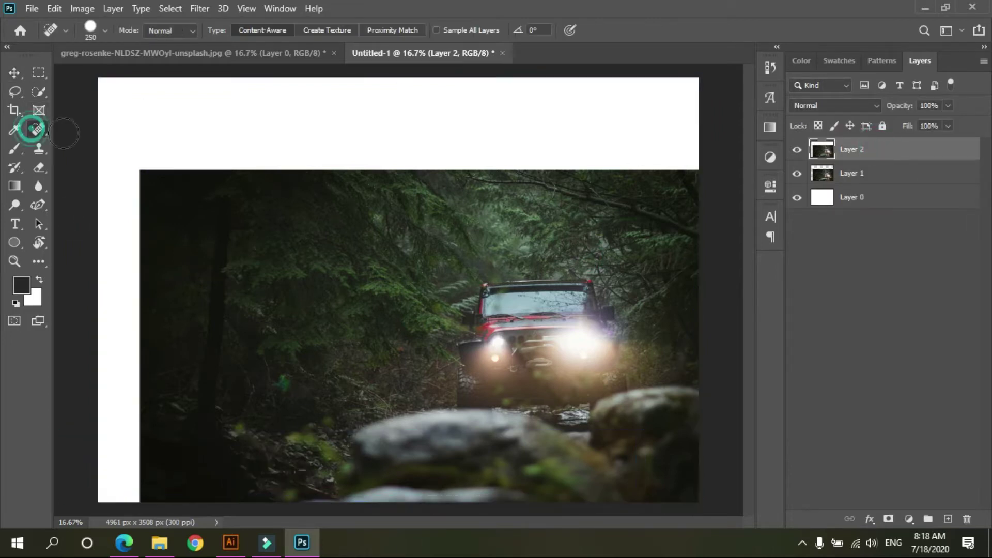
{"action": "right_click", "coordinate": [34, 129]}
{"action": "left_click", "coordinate": [139, 130]}
{"action": "key", "text": "bracketright"}
{"action": "key", "text": "bracketright"}
{"action": "key", "text": "bracketright"}
{"action": "key", "text": "bracketright"}
{"action": "key", "text": "bracketright"}
{"action": "key", "text": "bracketright"}
{"action": "key", "text": "bracketright"}
{"action": "key", "text": "bracketright"}
{"action": "key", "text": "bracketright"}
{"action": "mouse_move", "coordinate": [142, 113]}
{"action": "left_mouse_down"}
{"action": "mouse_move", "coordinate": [164, 101]}
{"action": "mouse_move", "coordinate": [682, 106]}
{"action": "left_mouse_up"}
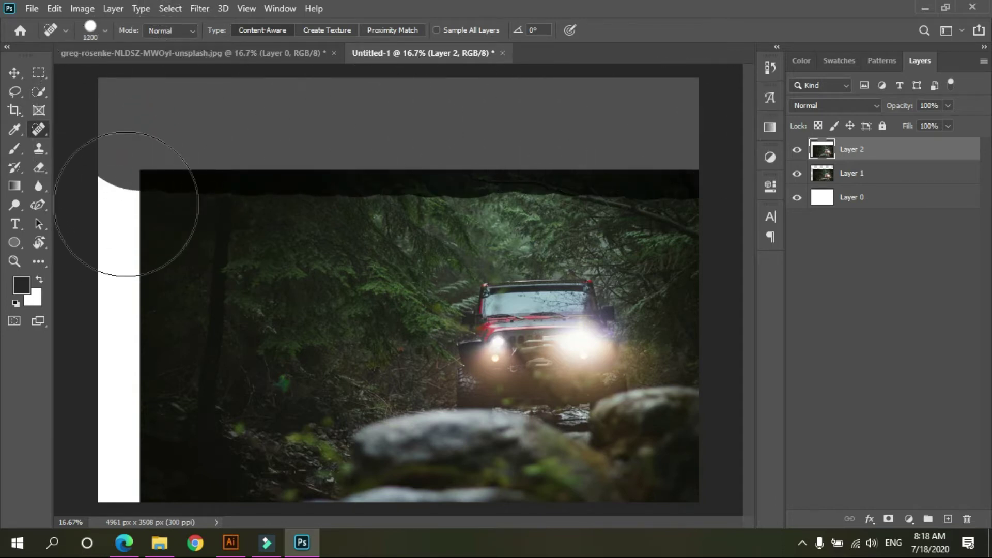
{"action": "mouse_move", "coordinate": [126, 205]}
{"action": "left_mouse_down"}
{"action": "mouse_move", "coordinate": [128, 139]}
{"action": "mouse_move", "coordinate": [130, 335]}
{"action": "left_mouse_up"}
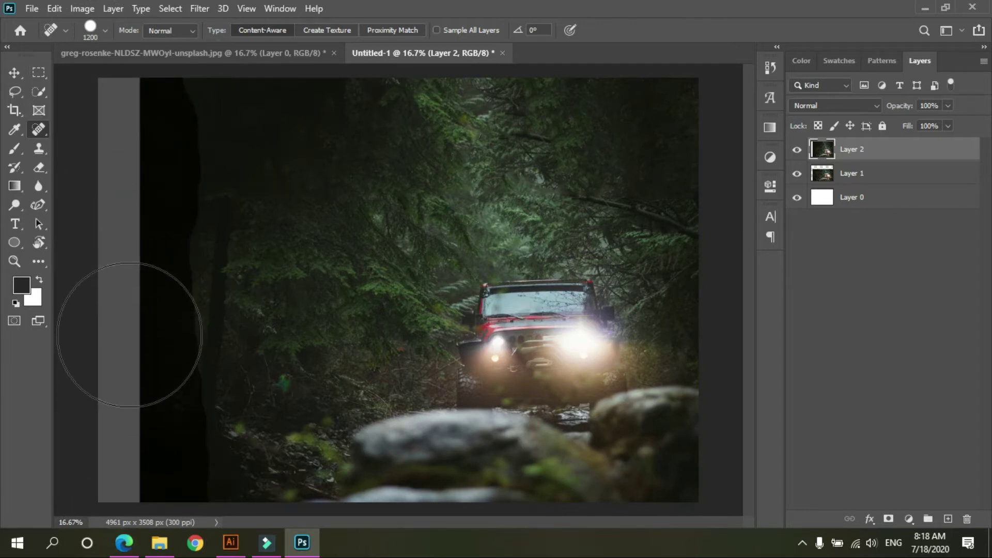
{"action": "mouse_move", "coordinate": [408, 137]}
{"action": "left_mouse_down"}
{"action": "mouse_move", "coordinate": [333, 122]}
{"action": "mouse_move", "coordinate": [417, 172]}
{"action": "mouse_move", "coordinate": [448, 135]}
{"action": "mouse_move", "coordinate": [433, 68]}
{"action": "left_mouse_up"}
Step: Transfer the extended jeep image to the Illustrator poster and delete the old linked photo there
{"action": "left_click", "coordinate": [14, 72]}
{"action": "left_click_drag", "start_coordinate": [248, 441], "coordinate": [423, 302]}
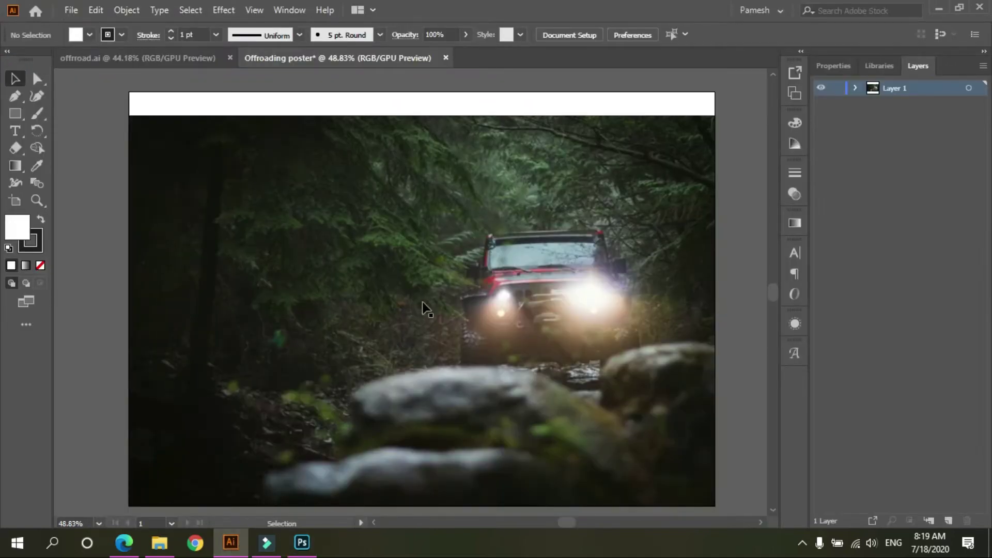
{"action": "left_click_drag", "start_coordinate": [519, 249], "coordinate": [429, 304]}
{"action": "left_click", "coordinate": [658, 161]}
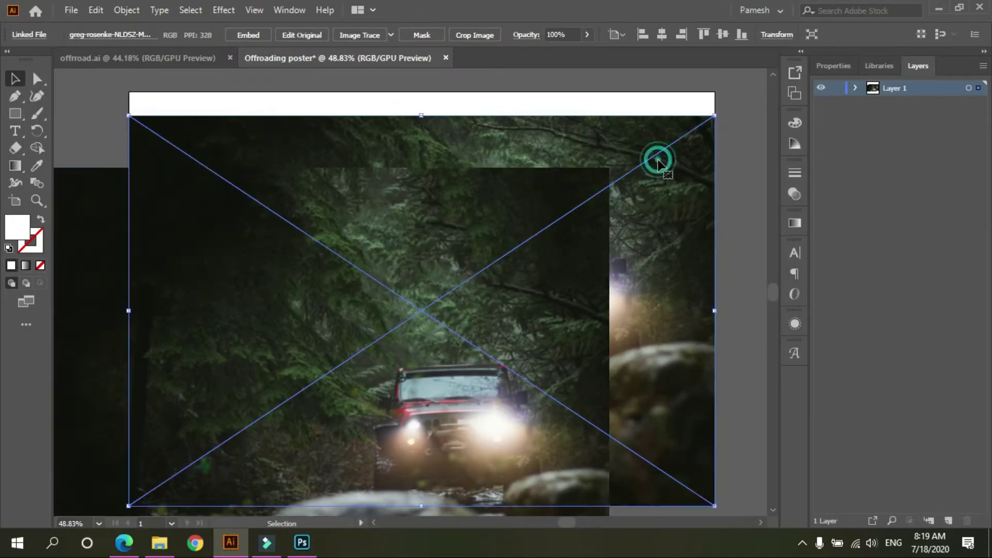
{"action": "key", "text": "Delete"}
Step: Move and scale the extended jeep image so that it covers the whole artboard
{"action": "left_click_drag", "start_coordinate": [465, 359], "coordinate": [568, 310]}
{"action": "left_click_drag", "start_coordinate": [568, 310], "coordinate": [543, 284]}
{"action": "left_click_drag", "start_coordinate": [543, 285], "coordinate": [544, 305]}
{"action": "left_click_drag", "start_coordinate": [545, 305], "coordinate": [569, 310]}
{"action": "mouse_move", "coordinate": [404, 269]}
{"action": "left_mouse_down"}
{"action": "mouse_move", "coordinate": [401, 237]}
{"action": "mouse_move", "coordinate": [408, 250]}
{"action": "left_mouse_up"}
{"action": "left_click_drag", "start_coordinate": [158, 118], "coordinate": [88, 93]}
{"action": "left_click_drag", "start_coordinate": [427, 175], "coordinate": [450, 184]}
Step: Nudge the image left until it lines up with the artboard's left edge
{"action": "key", "text": "Left"}
{"action": "key", "text": "Left"}
{"action": "key", "text": "Left"}
{"action": "key", "text": "Left"}
{"action": "key", "text": "Left"}
{"action": "key", "text": "Left"}
{"action": "key", "text": "Left"}
{"action": "key", "text": "Left"}
{"action": "key", "text": "Left"}
{"action": "key", "text": "Left"}
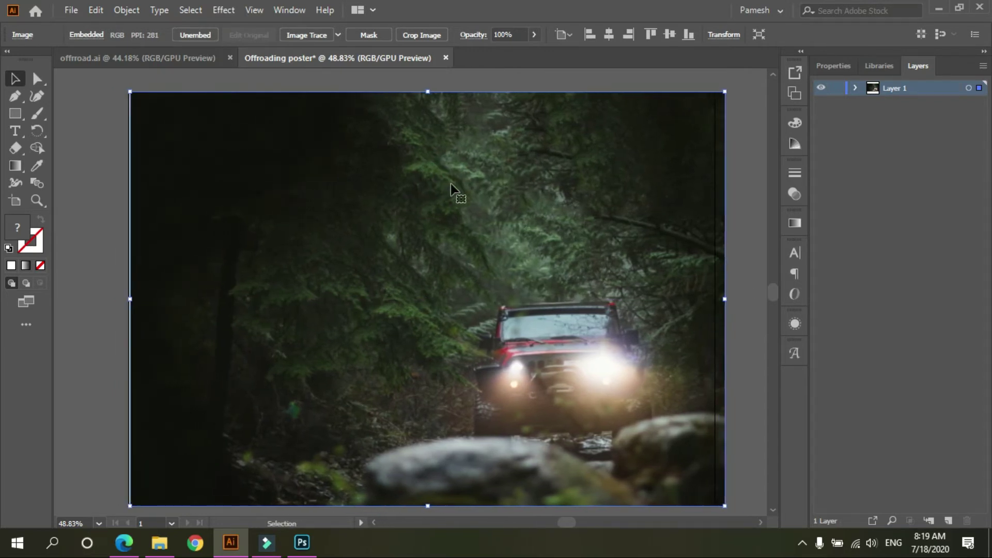
Step: Lock Layer 1 with the background image and add a new layer above it as the target layer
{"action": "left_click", "coordinate": [838, 88]}
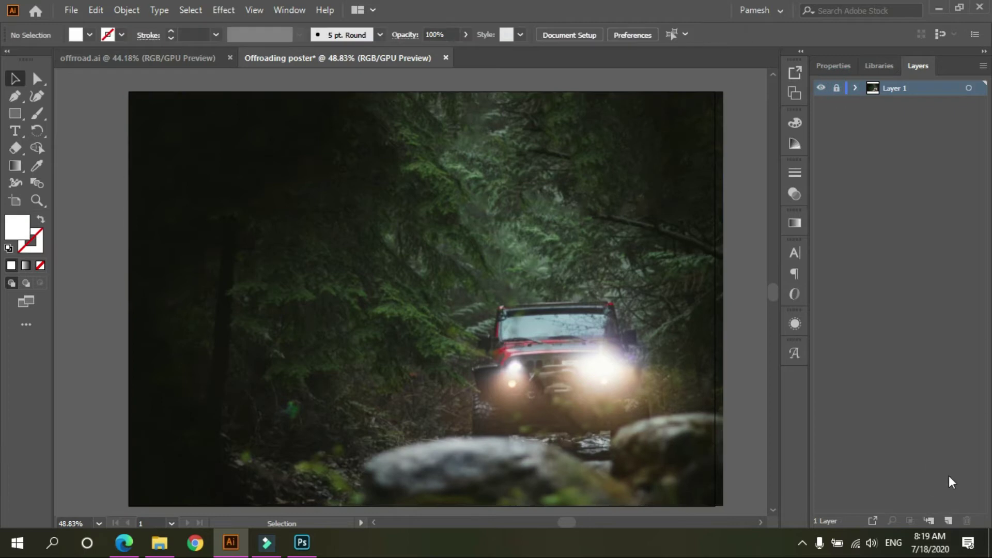
{"action": "left_click", "coordinate": [969, 88]}
Step: Open Sticky Notes and break the quote into separate lines after "instead where", "there is" and "no path"
{"action": "left_click", "coordinate": [17, 543]}
{"action": "left_click", "coordinate": [289, 363]}
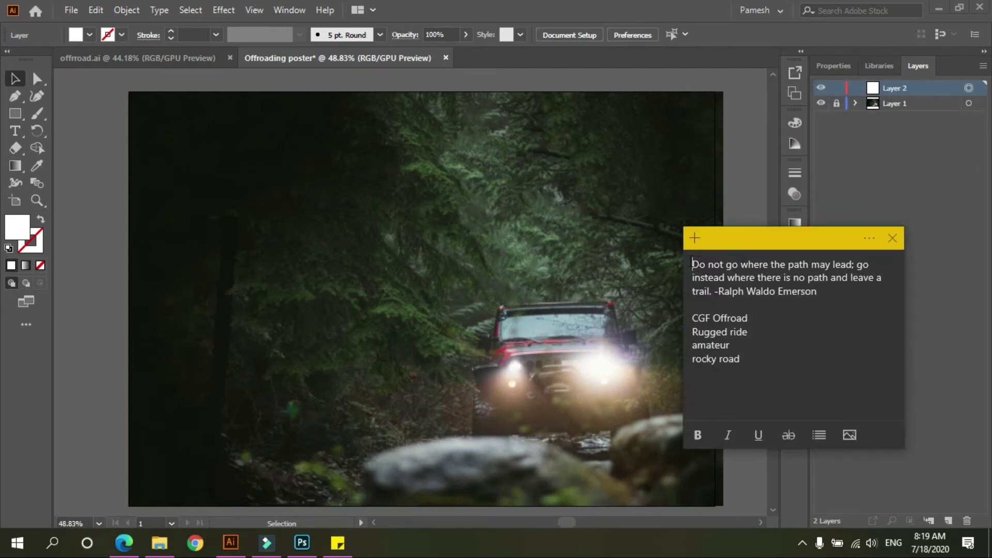
{"action": "left_click_drag", "start_coordinate": [693, 264], "coordinate": [763, 261]}
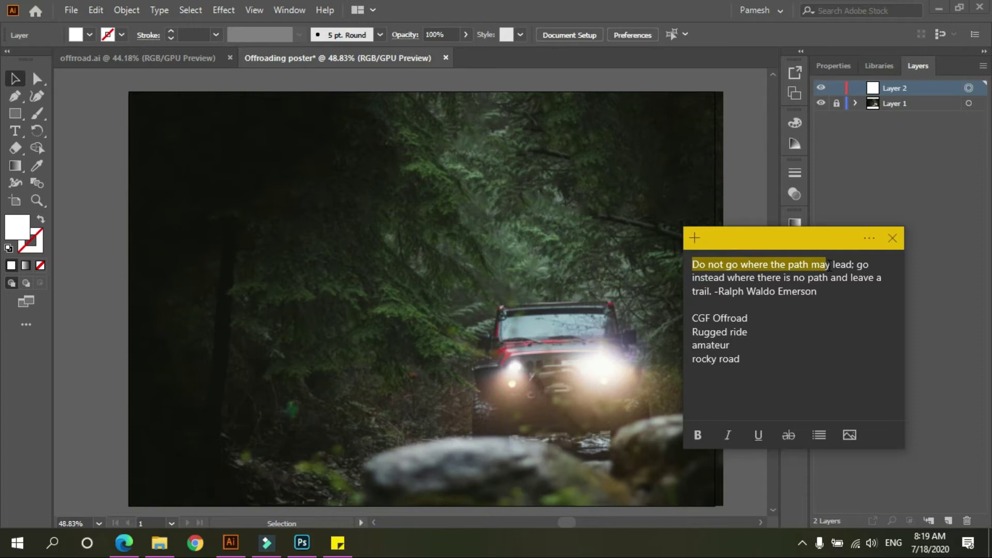
{"action": "left_click", "coordinate": [756, 278]}
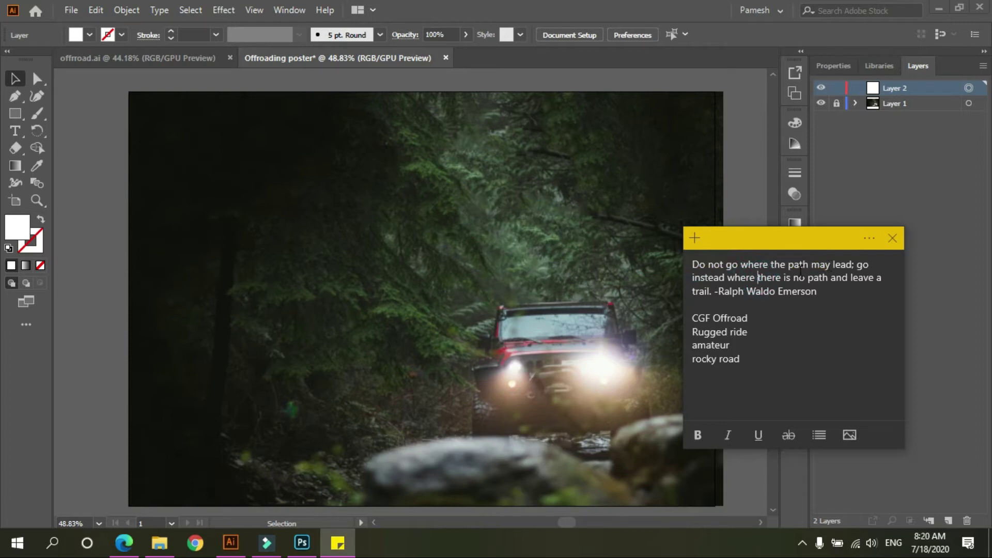
{"action": "key", "text": "Return"}
{"action": "left_click", "coordinate": [729, 292]}
{"action": "key", "text": "Return"}
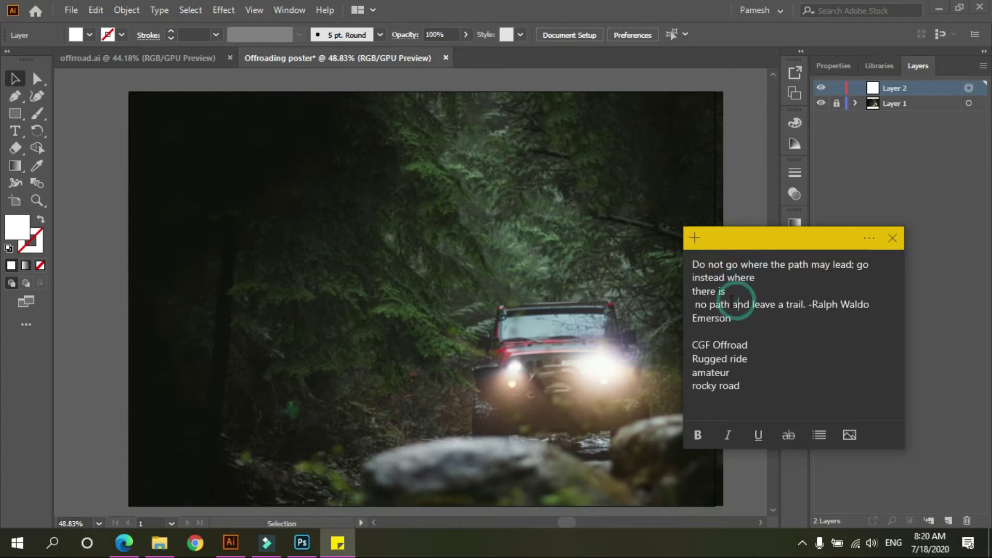
{"action": "key", "text": "Return"}
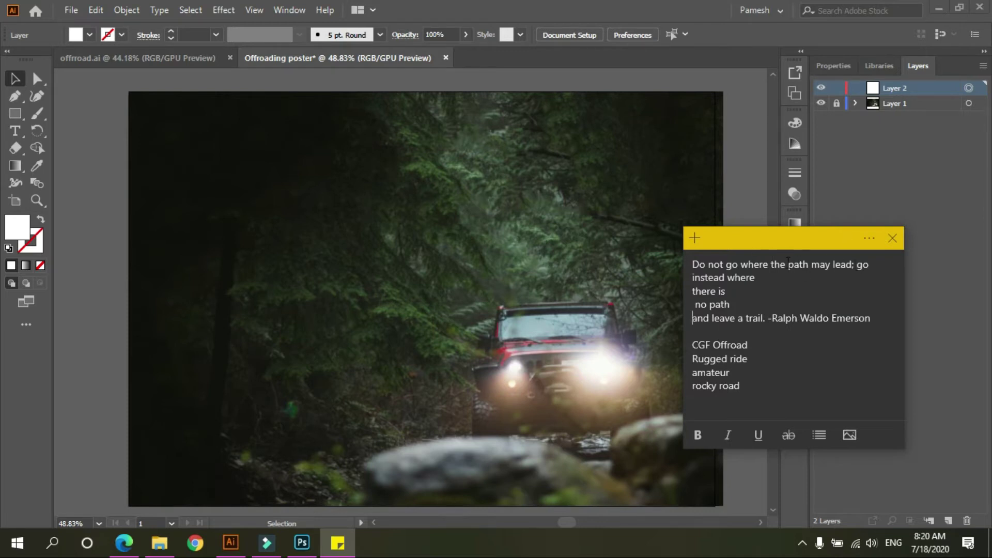
Step: Copy "Do not go where the path may lead" from the note and add it as point text on the Illustrator poster
{"action": "left_click_drag", "start_coordinate": [695, 260], "coordinate": [812, 260]}
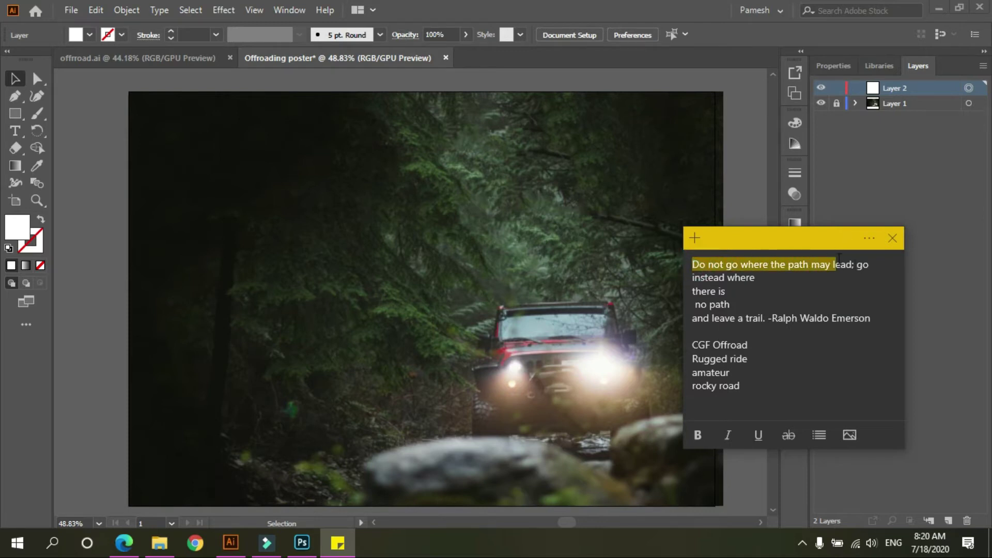
{"action": "left_click", "coordinate": [467, 183]}
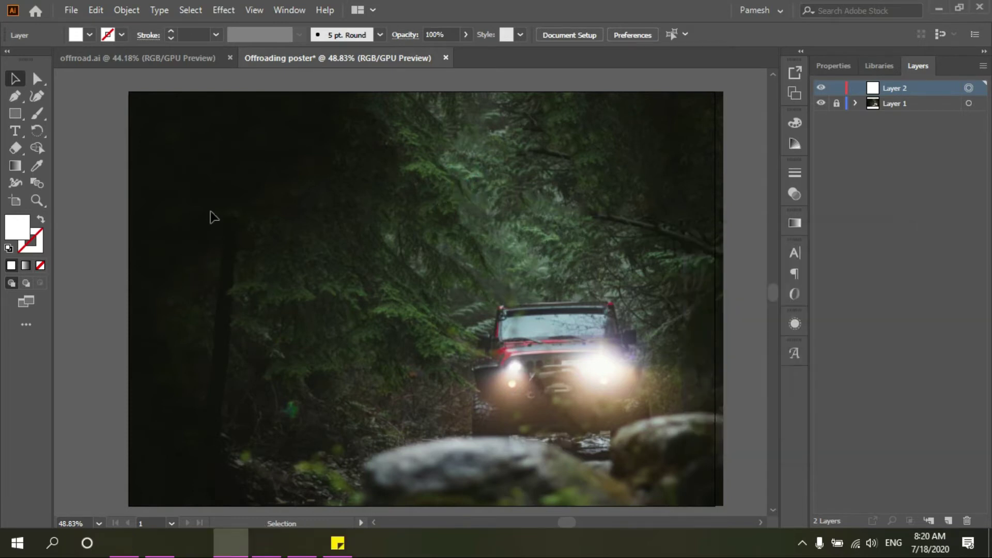
{"action": "key", "text": "t"}
{"action": "left_click", "coordinate": [297, 214]}
{"action": "type", "text": "Do not go where the path may lead."}
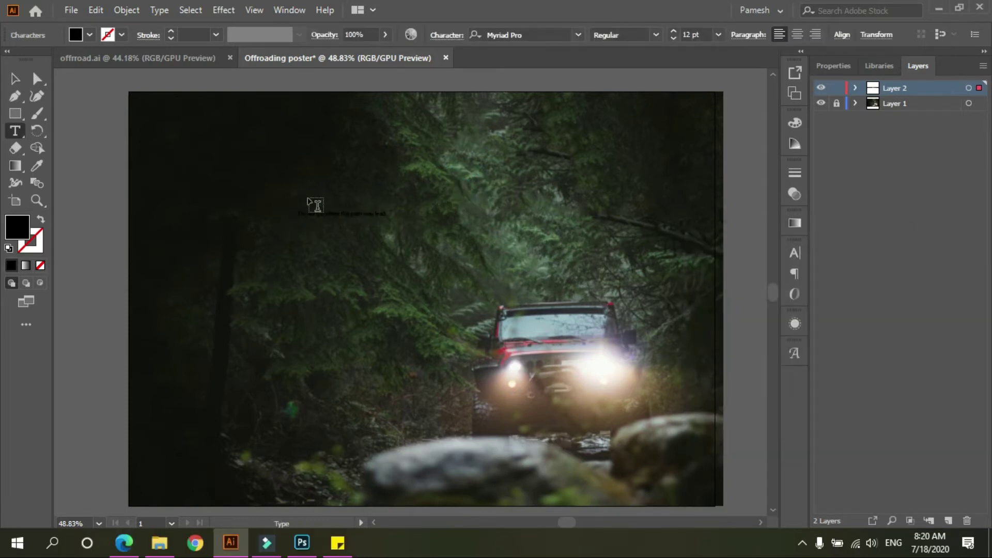
Step: Enlarge the quote text to about 40 pt and move it to the artboard's upper left area
{"action": "left_click", "coordinate": [15, 78]}
{"action": "left_click_drag", "start_coordinate": [386, 211], "coordinate": [592, 138]}
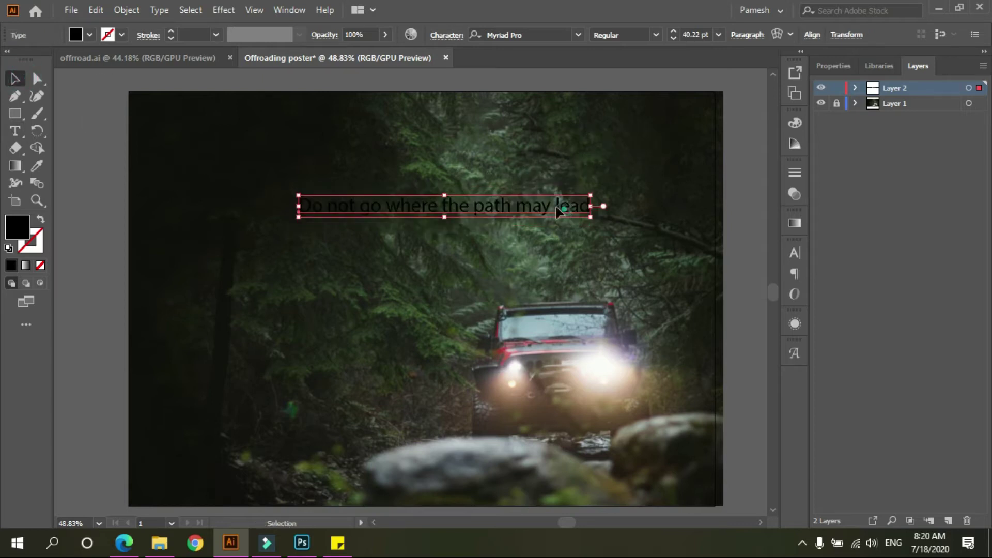
{"action": "left_click_drag", "start_coordinate": [563, 209], "coordinate": [458, 155]}
Step: Colour the quote text with the pale cream sampled from the jeep's left headlight and shift it slightly up and left
{"action": "key", "text": "i"}
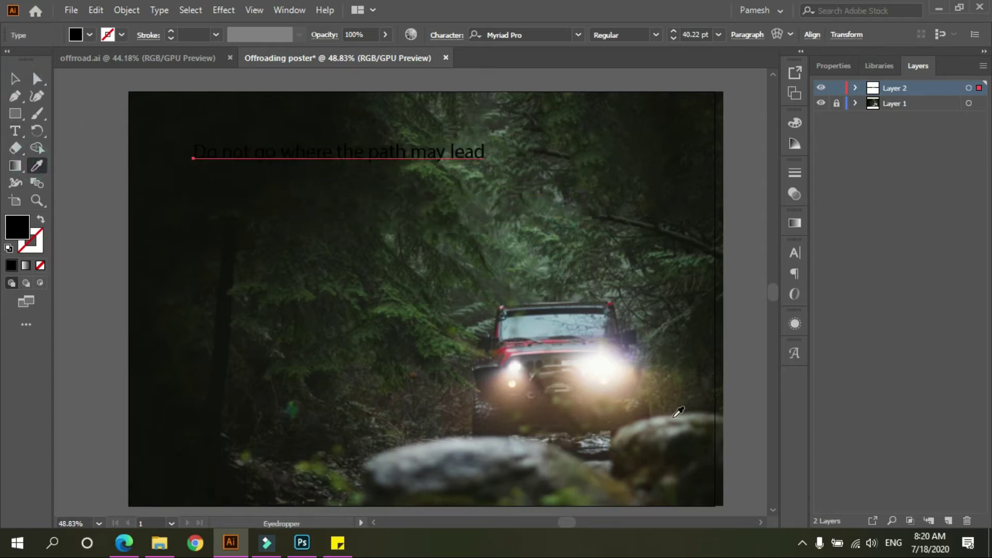
{"action": "left_click", "coordinate": [514, 384]}
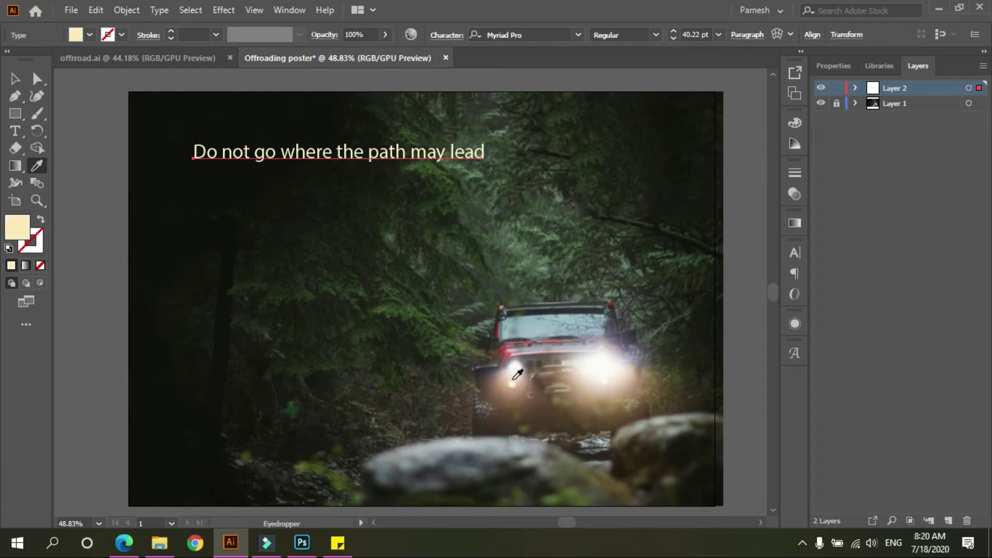
{"action": "left_click", "coordinate": [18, 80]}
{"action": "left_click_drag", "start_coordinate": [470, 155], "coordinate": [458, 151]}
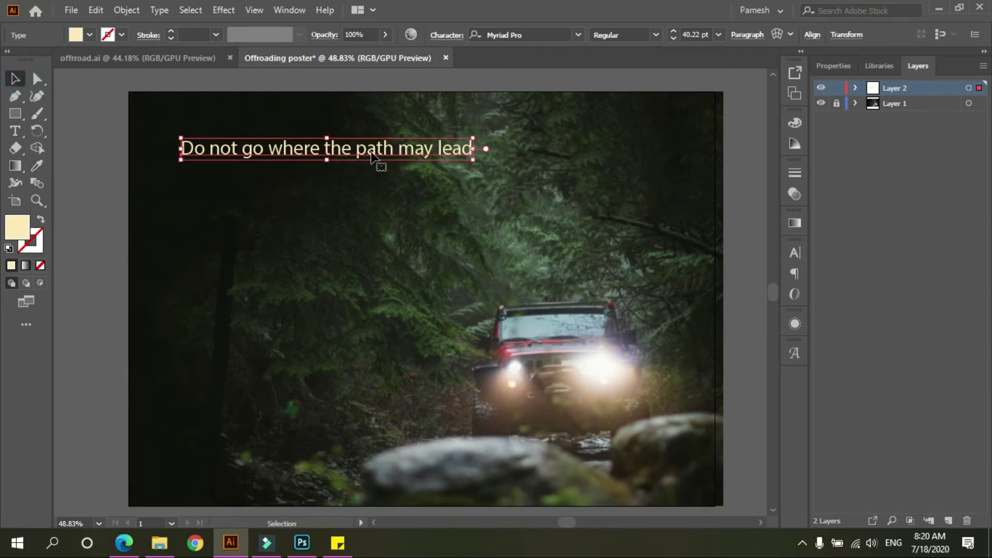
Step: Change the quote text's font to Nexa Rust Script L 0
{"action": "left_click", "coordinate": [795, 252]}
{"action": "left_click", "coordinate": [769, 268]}
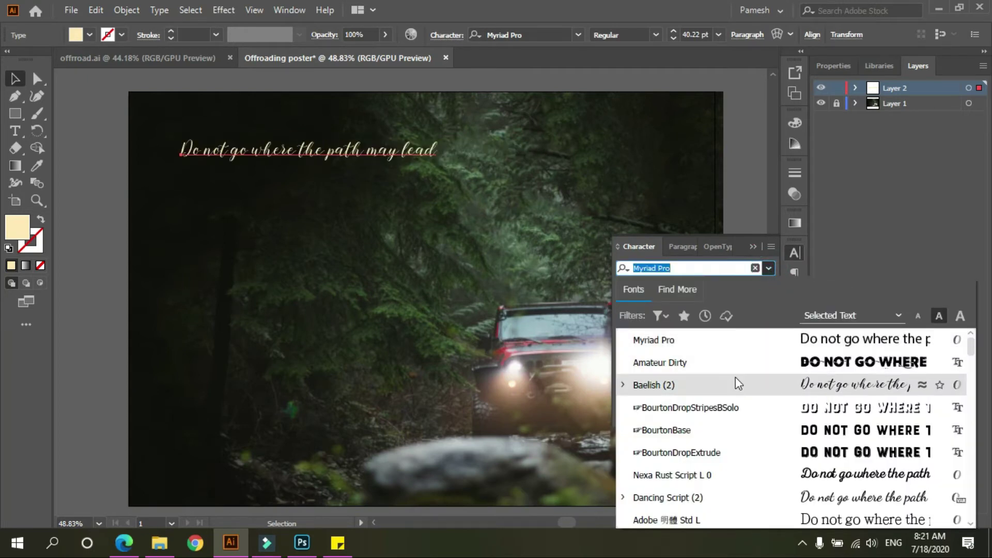
{"action": "left_click", "coordinate": [729, 475]}
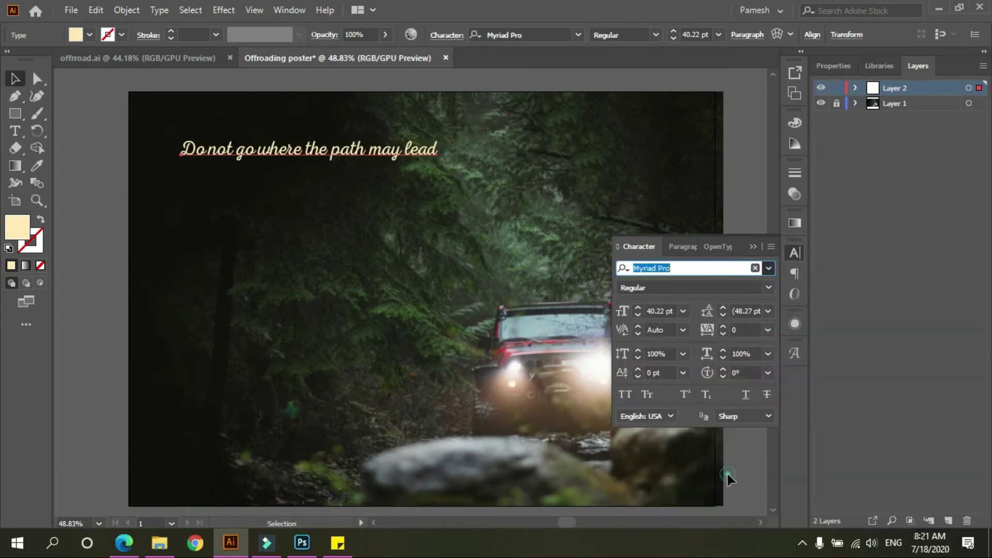
{"action": "key", "text": "t"}
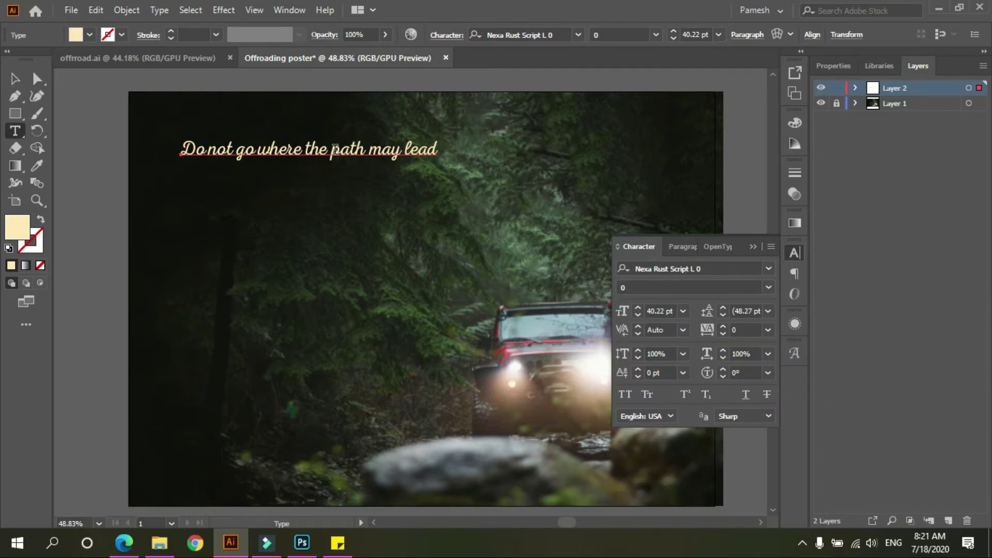
Step: Change the font of the words "path may lead" in the quote line to Amateur Dirty
{"action": "left_click_drag", "start_coordinate": [331, 150], "coordinate": [439, 150]}
{"action": "left_click", "coordinate": [768, 269]}
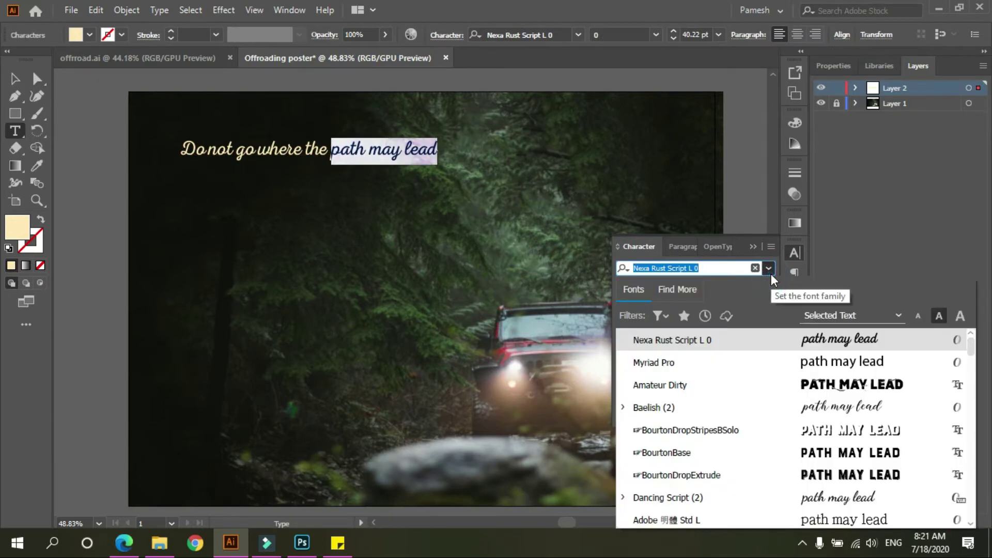
{"action": "left_click", "coordinate": [744, 391]}
{"action": "key", "text": "Escape"}
Step: Duplicate the quote line below itself and replace the copy's text with "go instead where" from the note
{"action": "left_click_drag", "start_coordinate": [419, 162], "coordinate": [409, 219]}
{"action": "key", "text": "t"}
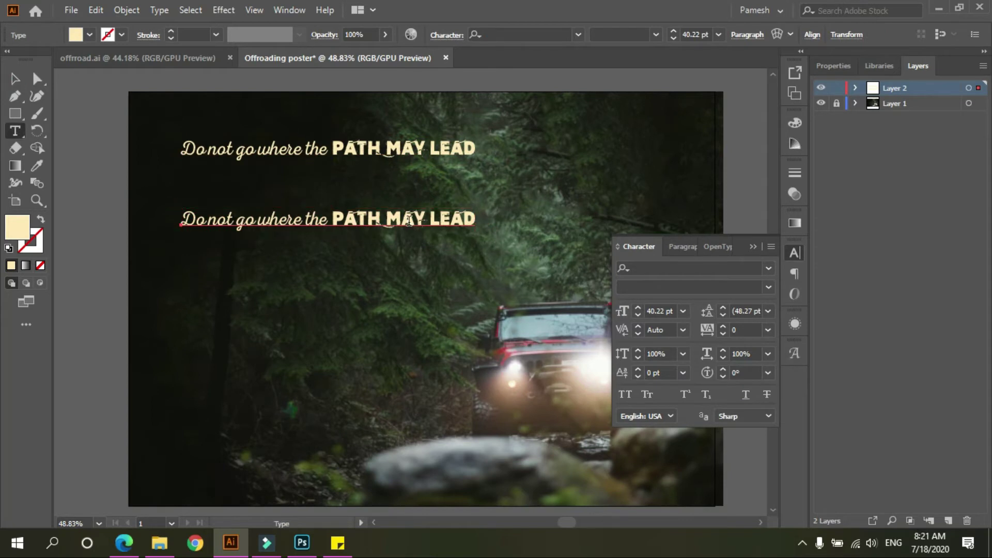
{"action": "triple_click", "coordinate": [408, 219]}
{"action": "left_click", "coordinate": [338, 543]}
{"action": "left_click_drag", "start_coordinate": [855, 264], "coordinate": [777, 279]}
{"action": "key", "text": "ctrl+c"}
{"action": "left_click", "coordinate": [388, 215]}
{"action": "triple_click", "coordinate": [388, 215]}
{"action": "key", "text": "ctrl+v"}
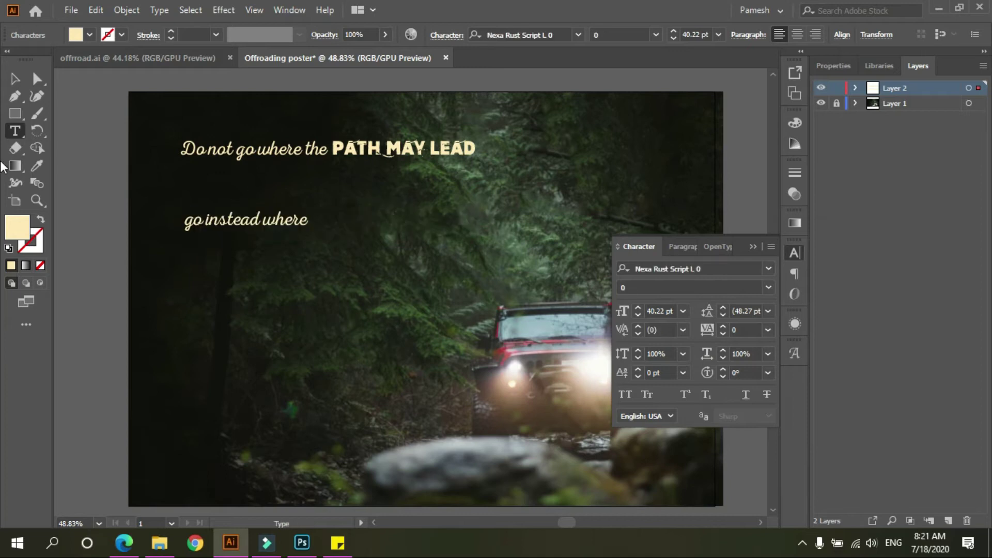
{"action": "left_click", "coordinate": [15, 79]}
{"action": "left_click", "coordinate": [91, 108]}
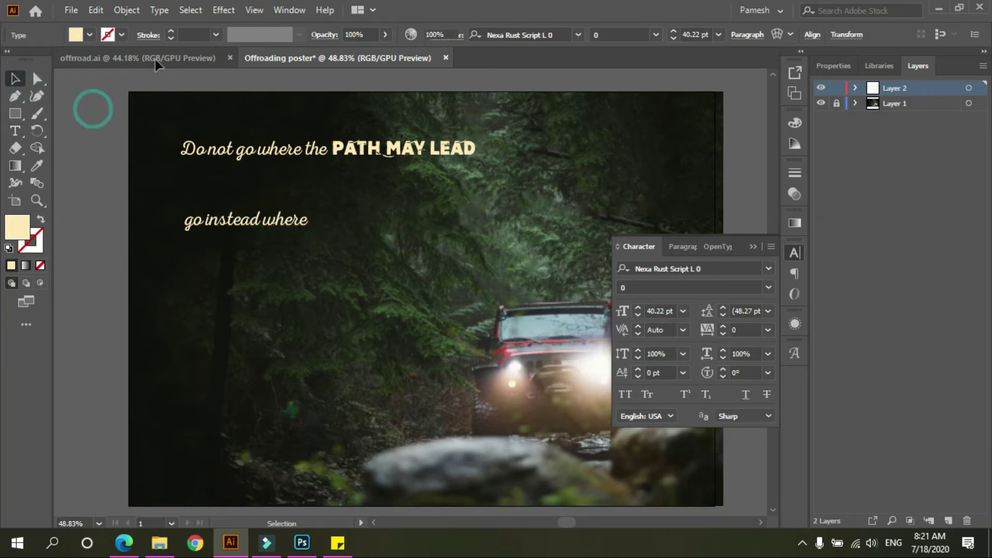
Step: Glance at the other open poster document, and set the words "go instead" in the second line to Amateur Dirty
{"action": "left_click", "coordinate": [156, 60]}
{"action": "left_click", "coordinate": [330, 58]}
{"action": "key", "text": "t"}
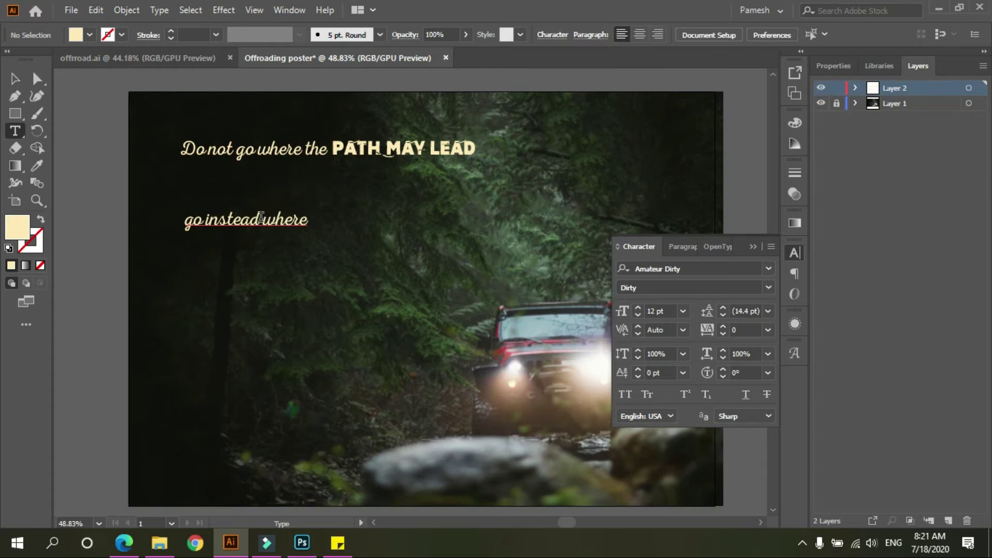
{"action": "left_click_drag", "start_coordinate": [182, 220], "coordinate": [260, 220]}
{"action": "left_click", "coordinate": [768, 269]}
{"action": "left_click", "coordinate": [724, 339]}
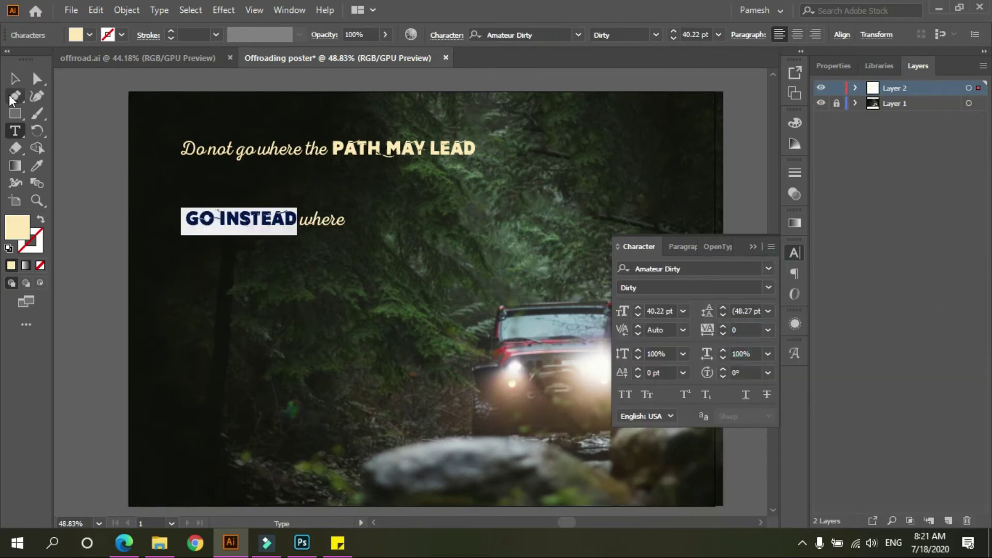
Step: Duplicate the "go instead where" line below itself and replace the copy's text with "there is" from the note
{"action": "left_click", "coordinate": [14, 78]}
{"action": "left_click_drag", "start_coordinate": [328, 228], "coordinate": [321, 288]}
{"action": "left_click", "coordinate": [337, 542]}
{"action": "left_click", "coordinate": [727, 293]}
{"action": "key", "text": "ctrl+c"}
{"action": "left_click", "coordinate": [302, 296]}
{"action": "double_click", "coordinate": [295, 285]}
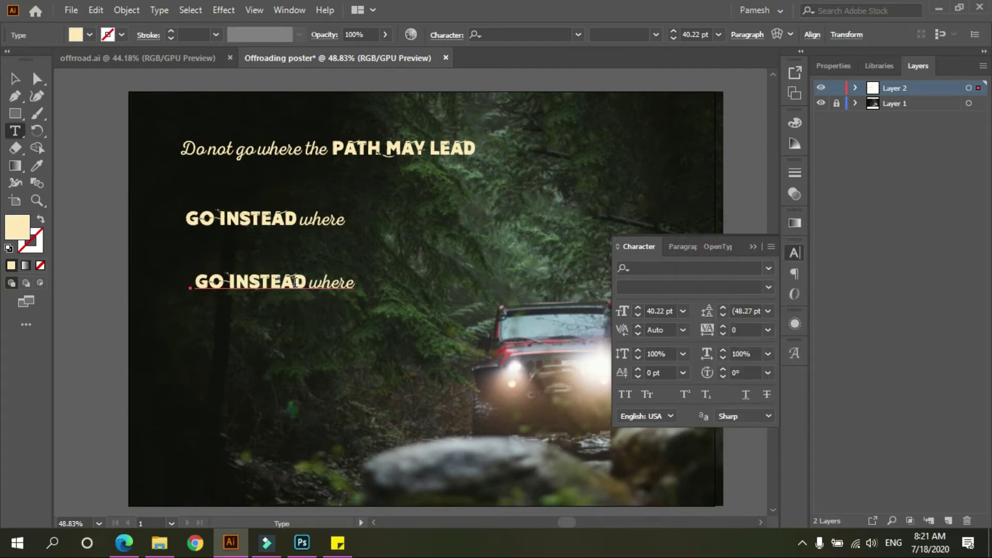
{"action": "key", "text": "ctrl+a"}
{"action": "key", "text": "ctrl+v"}
Step: Change the font of the "there is" line to Nexa Rust Script L 0
{"action": "left_click", "coordinate": [14, 79]}
{"action": "left_click", "coordinate": [769, 269]}
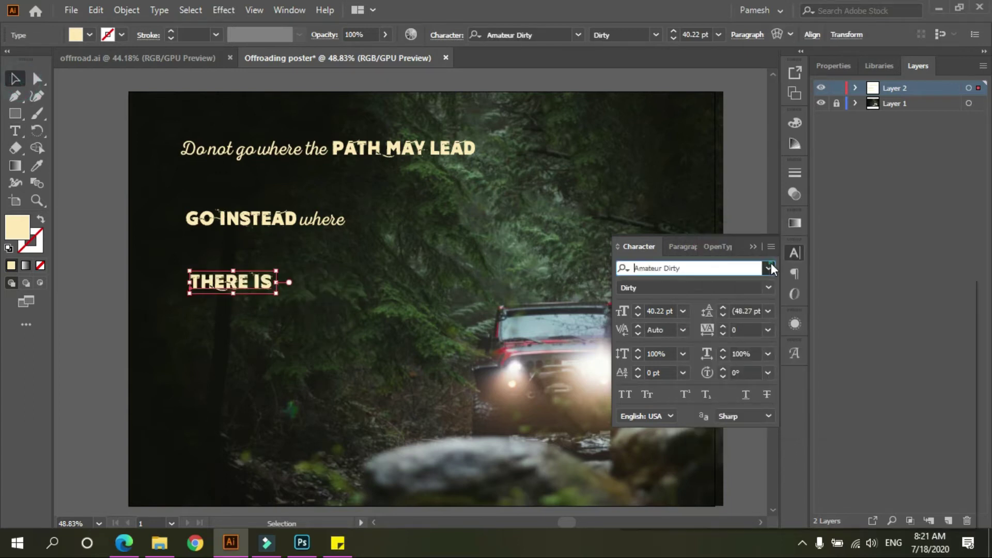
{"action": "left_click", "coordinate": [734, 362]}
Step: Duplicate the "go instead where" line below "there is" and replace the copy's text with "no path" from the note
{"action": "left_click", "coordinate": [237, 227]}
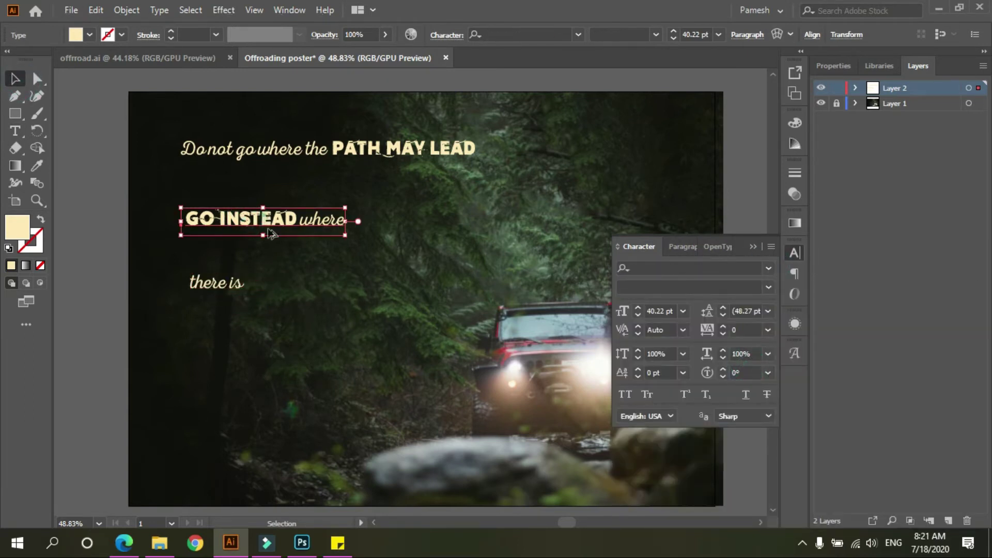
{"action": "left_click_drag", "start_coordinate": [237, 227], "coordinate": [315, 319], "text": "alt"}
{"action": "left_click", "coordinate": [338, 542]}
{"action": "left_click_drag", "start_coordinate": [695, 304], "coordinate": [728, 304]}
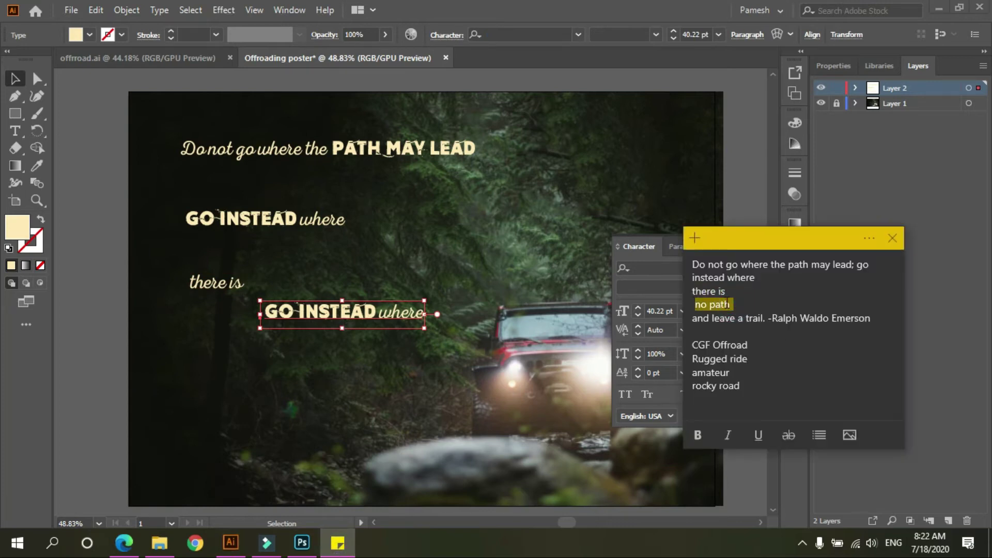
{"action": "double_click", "coordinate": [412, 313]}
{"action": "key", "text": "ctrl+a"}
{"action": "key", "text": "ctrl+v"}
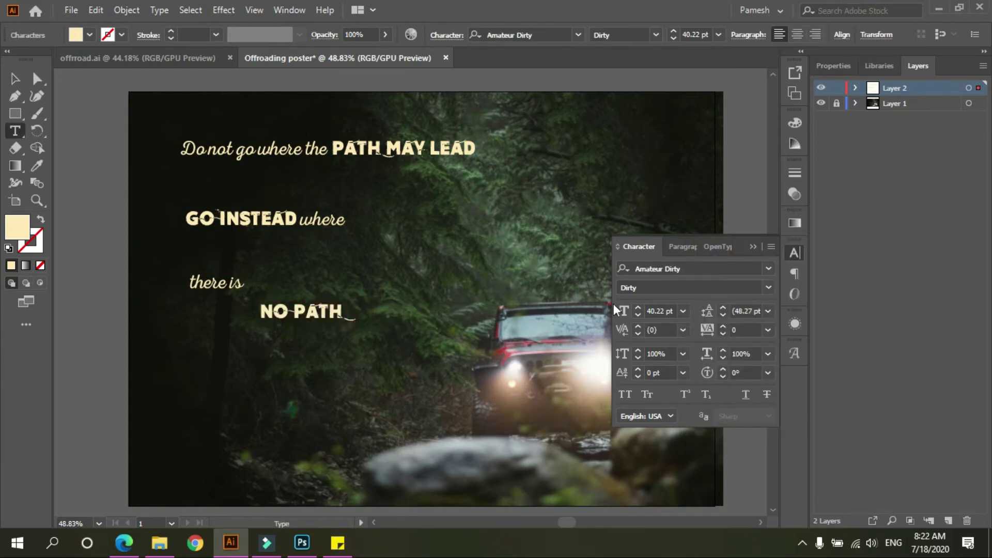
Step: Duplicate the "no path" line below itself and replace the copy's text with "and leave a trail" from the note
{"action": "left_click", "coordinate": [14, 79]}
{"action": "left_click_drag", "start_coordinate": [305, 313], "coordinate": [305, 362], "text": "alt"}
{"action": "left_click", "coordinate": [337, 543]}
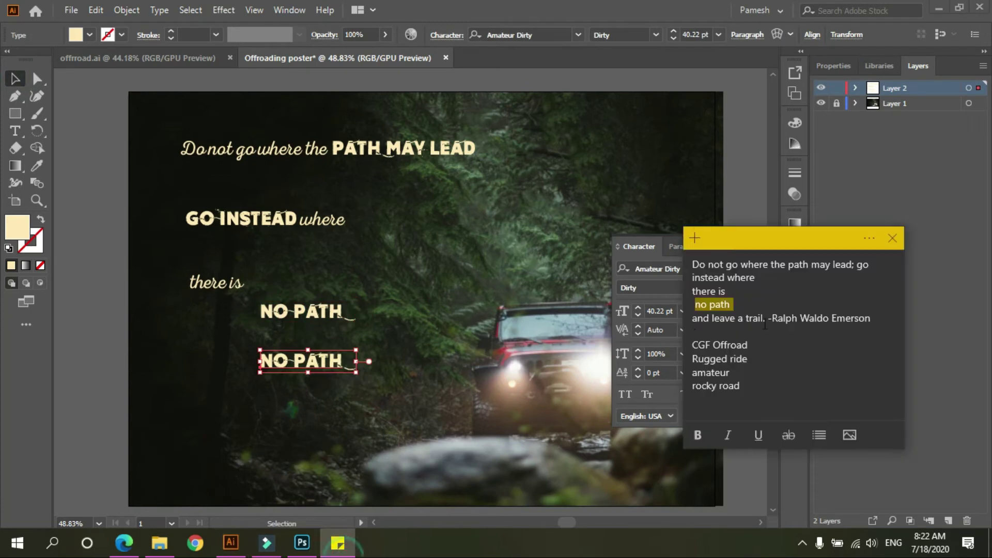
{"action": "triple_click", "coordinate": [694, 318]}
{"action": "left_click", "coordinate": [731, 318]}
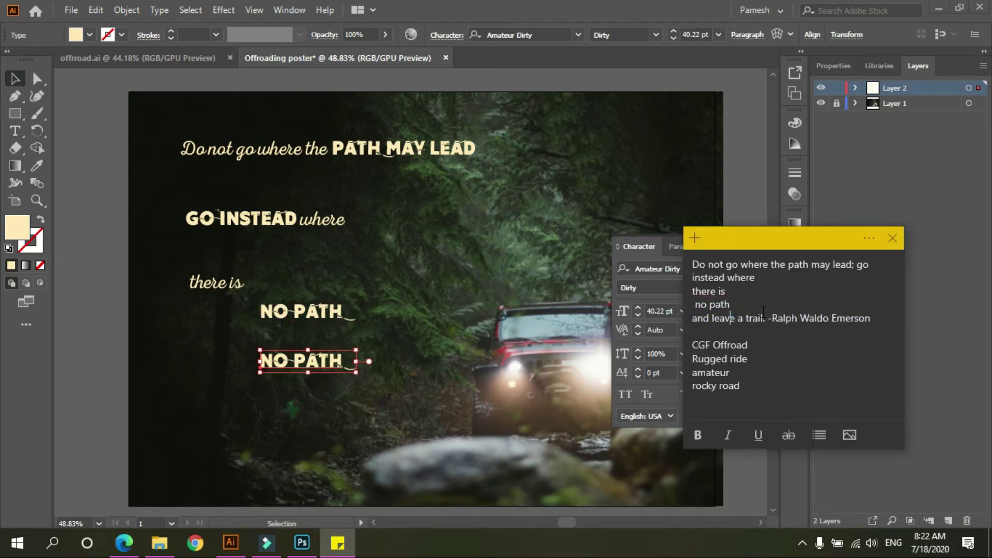
{"action": "left_click_drag", "start_coordinate": [767, 318], "coordinate": [703, 318]}
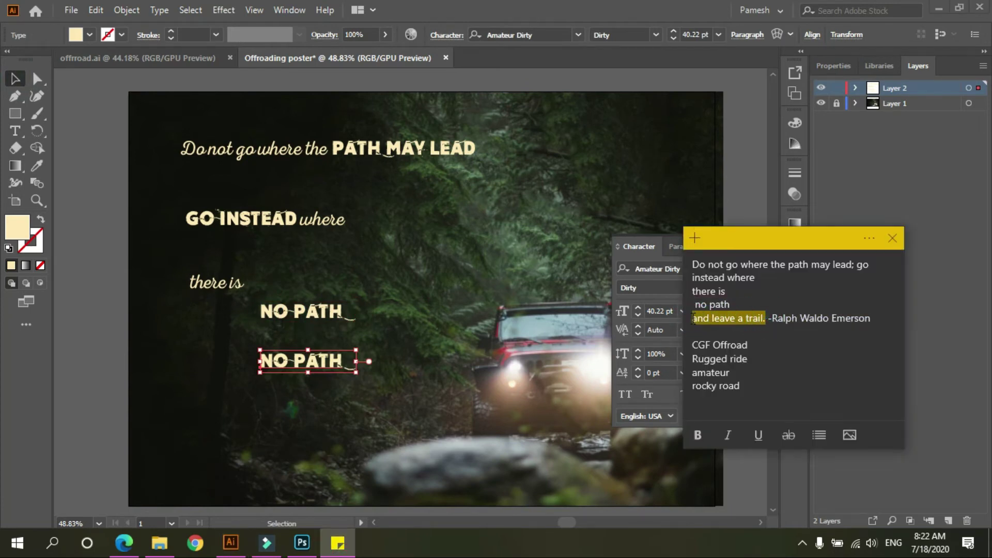
{"action": "left_click", "coordinate": [332, 366]}
{"action": "double_click", "coordinate": [329, 362]}
{"action": "key", "text": "ctrl+a"}
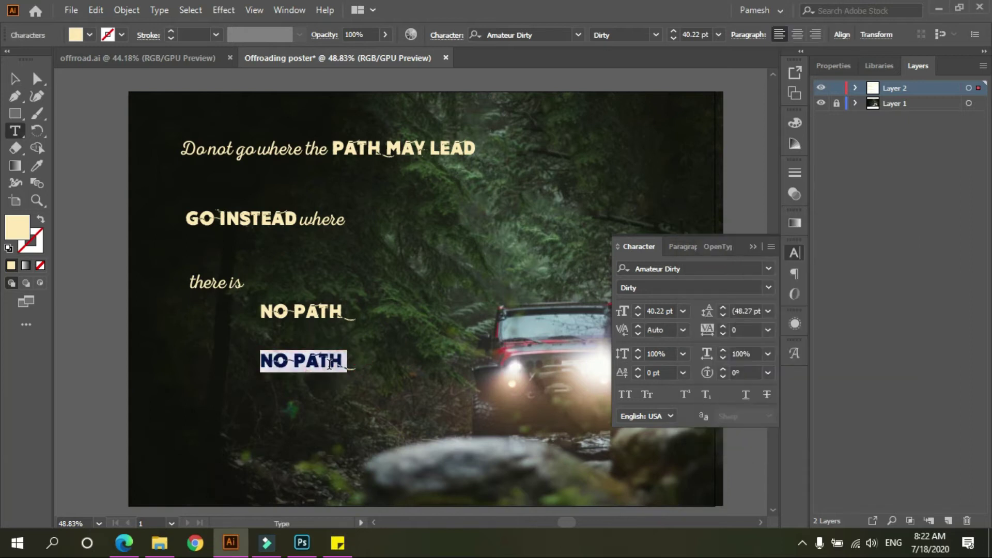
{"action": "key", "text": "ctrl+v"}
{"action": "key", "text": "Escape"}
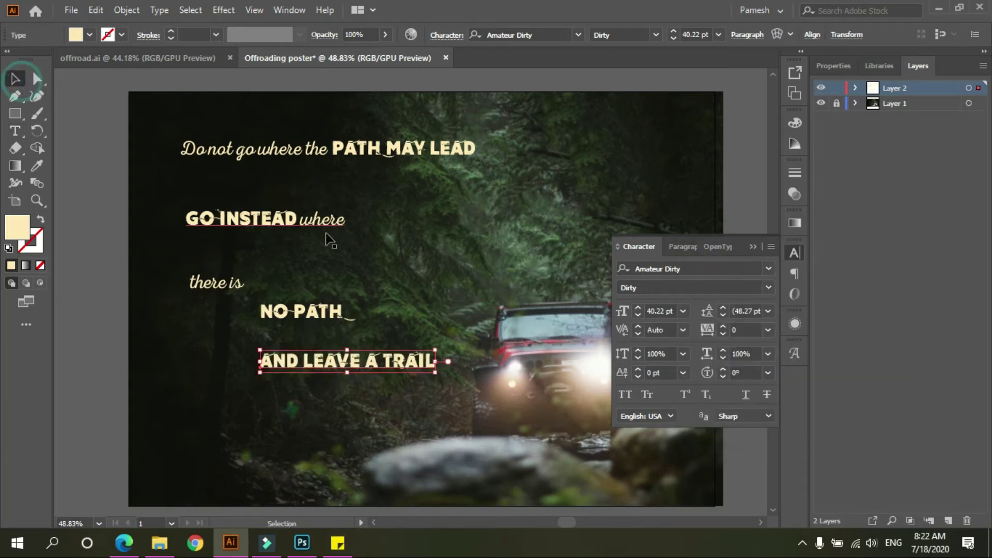
Step: Shift the "and leave a trail" line left and set its word "and" in Nexa Rust Script L 0
{"action": "left_click_drag", "start_coordinate": [381, 364], "coordinate": [319, 365]}
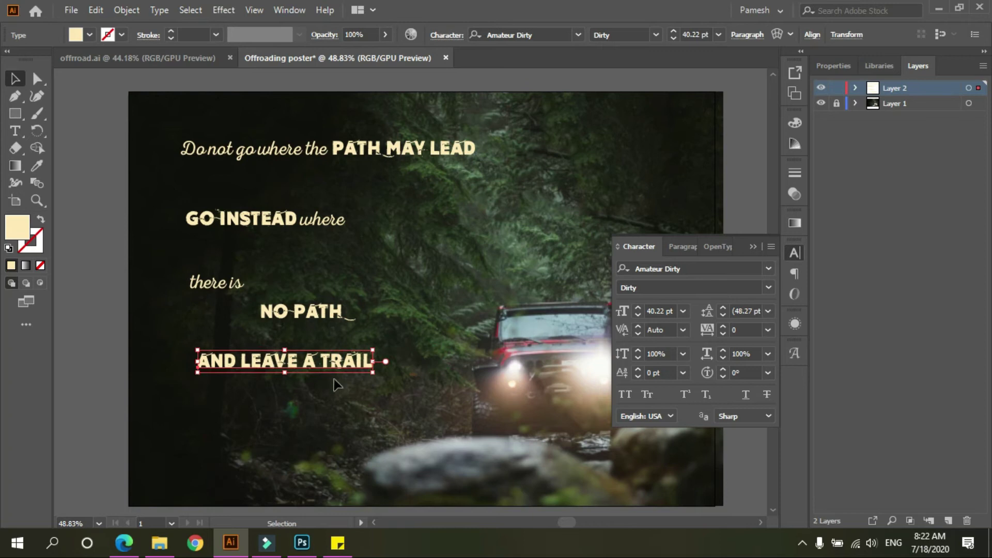
{"action": "double_click", "coordinate": [212, 361]}
{"action": "double_click", "coordinate": [212, 361]}
{"action": "left_click", "coordinate": [687, 268]}
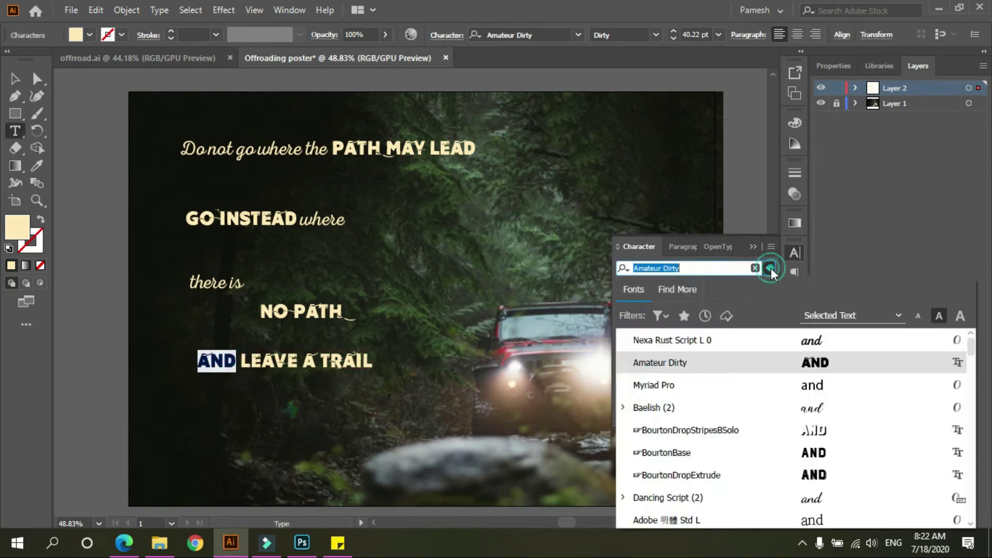
{"action": "left_click", "coordinate": [748, 344]}
{"action": "key", "text": "Escape"}
Step: Move "there is" up and right beneath "where", "no path" to the left, and the first quote line slightly up and left
{"action": "left_click", "coordinate": [354, 403]}
{"action": "left_click_drag", "start_coordinate": [232, 282], "coordinate": [323, 264]}
{"action": "left_click_drag", "start_coordinate": [333, 311], "coordinate": [297, 312]}
{"action": "left_click_drag", "start_coordinate": [440, 158], "coordinate": [433, 148]}
Step: Warp the first quote line with the Shell Upper style, 11% bend and 5% horizontal distortion
{"action": "left_click", "coordinate": [777, 34]}
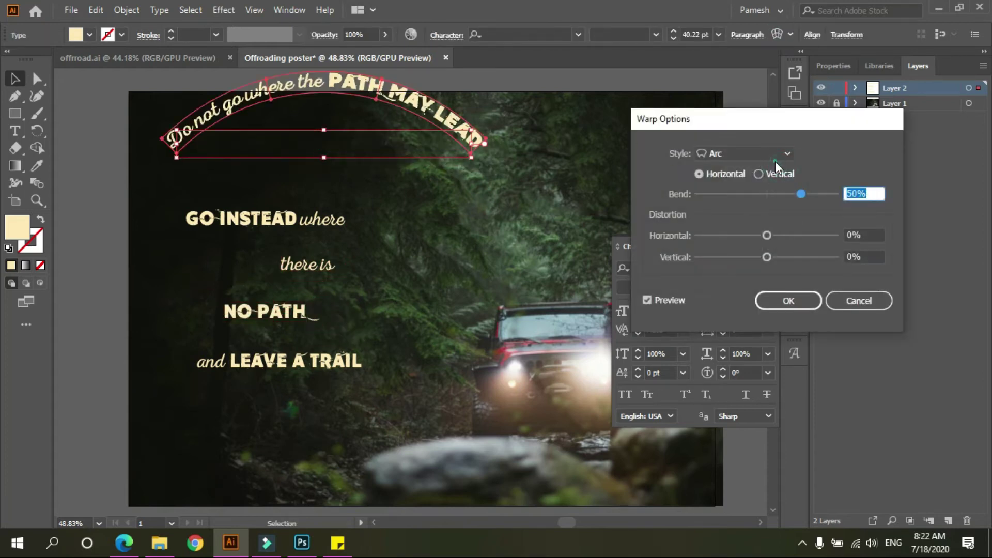
{"action": "left_click", "coordinate": [775, 155]}
{"action": "left_click", "coordinate": [751, 271]}
{"action": "left_click", "coordinate": [779, 194]}
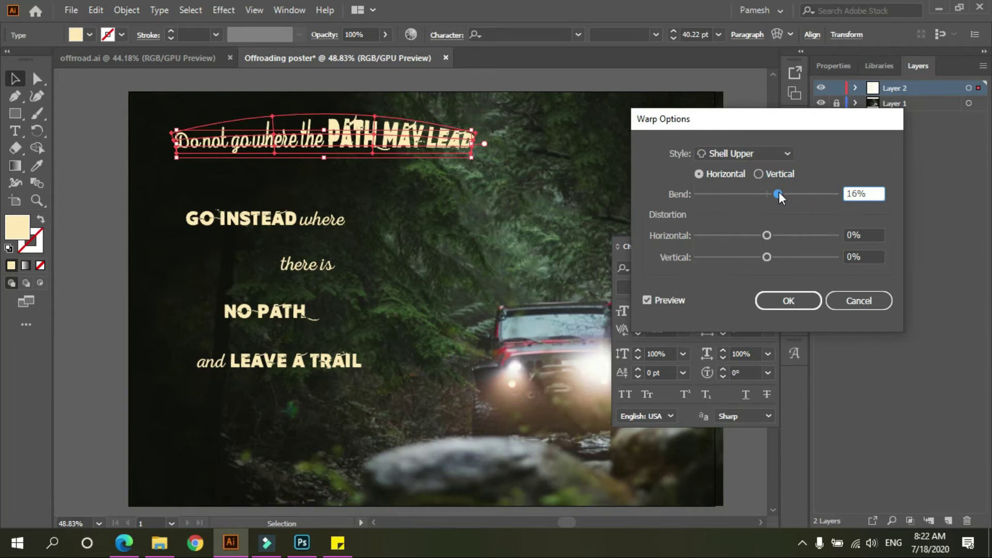
{"action": "left_click", "coordinate": [777, 194]}
{"action": "left_click_drag", "start_coordinate": [776, 195], "coordinate": [774, 194]}
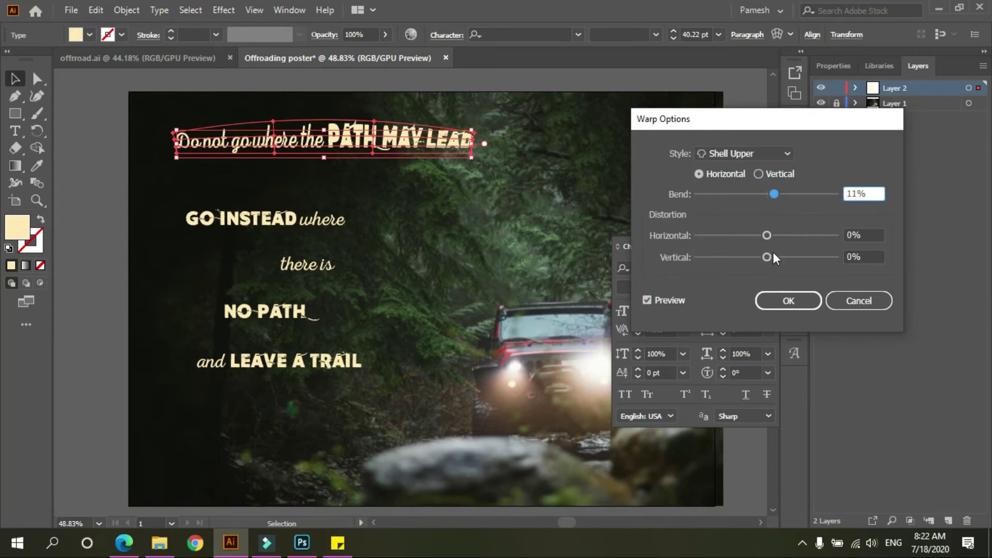
{"action": "left_click_drag", "start_coordinate": [767, 239], "coordinate": [771, 235]}
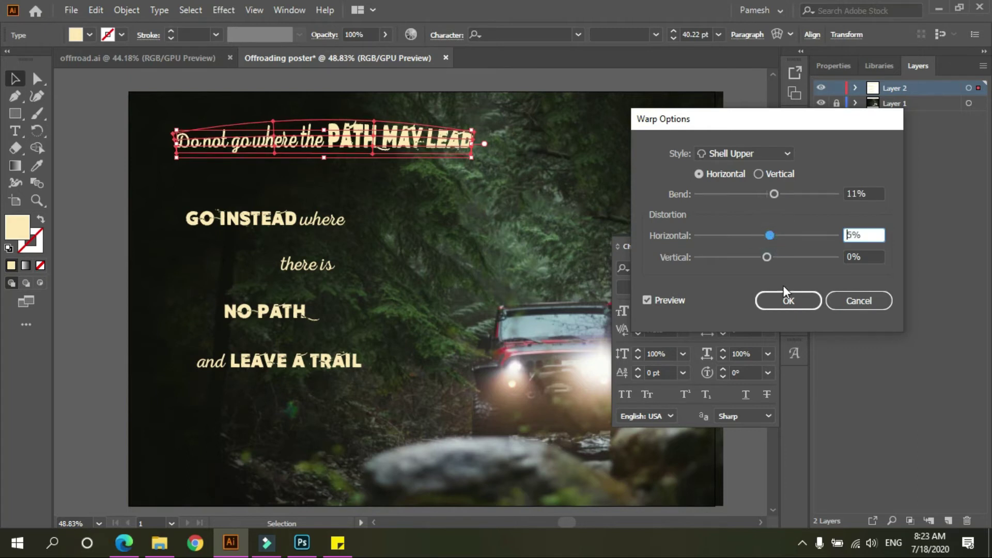
{"action": "left_click", "coordinate": [815, 296]}
Step: Warp the "go instead where" line with the Shell Upper style, 11% bend and -7% horizontal distortion
{"action": "left_click", "coordinate": [318, 231]}
{"action": "left_click", "coordinate": [777, 34]}
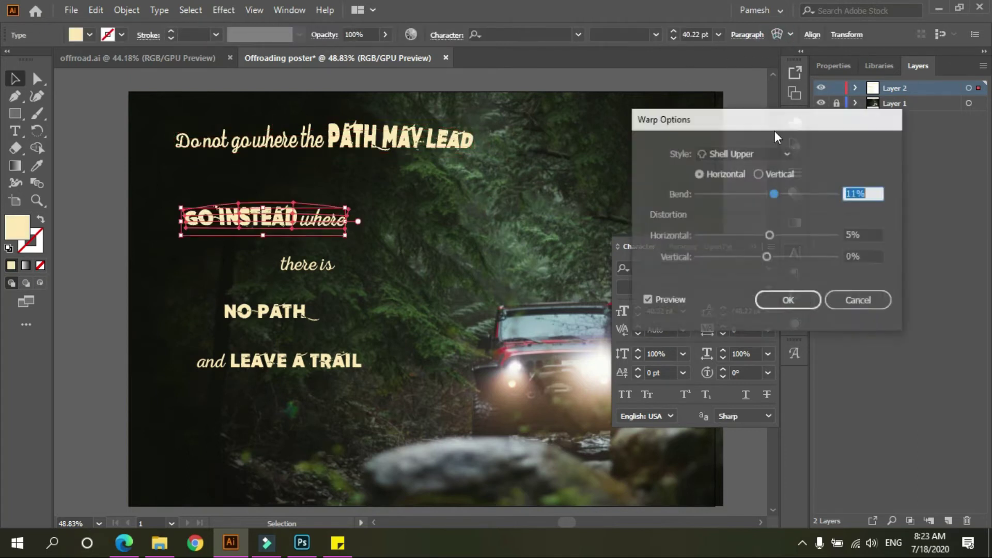
{"action": "left_click_drag", "start_coordinate": [772, 237], "coordinate": [764, 234]}
{"action": "left_click_drag", "start_coordinate": [764, 235], "coordinate": [763, 234]}
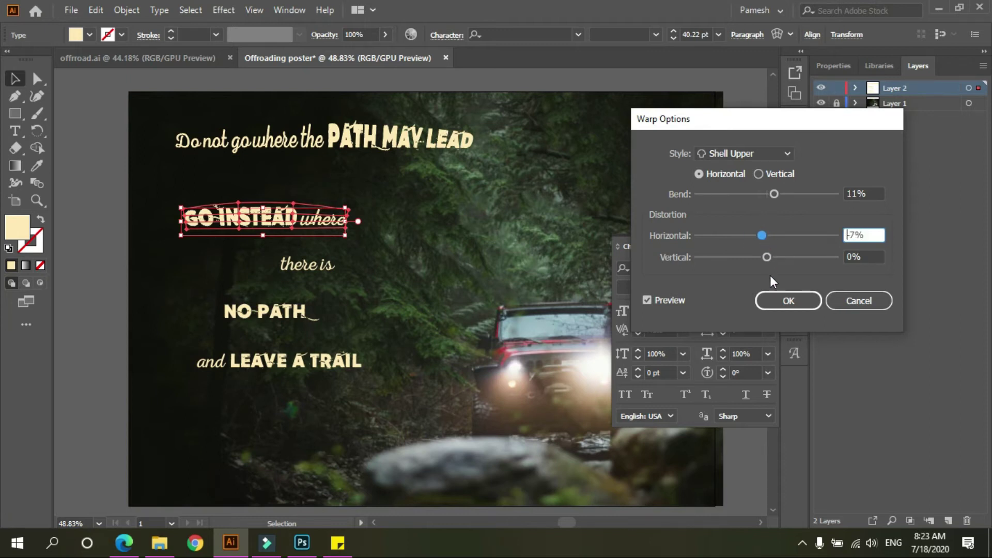
{"action": "left_click", "coordinate": [788, 301]}
Step: Warp the "no path" line with the Shell Lower style, 12% bend and 0% horizontal distortion
{"action": "left_click", "coordinate": [307, 264]}
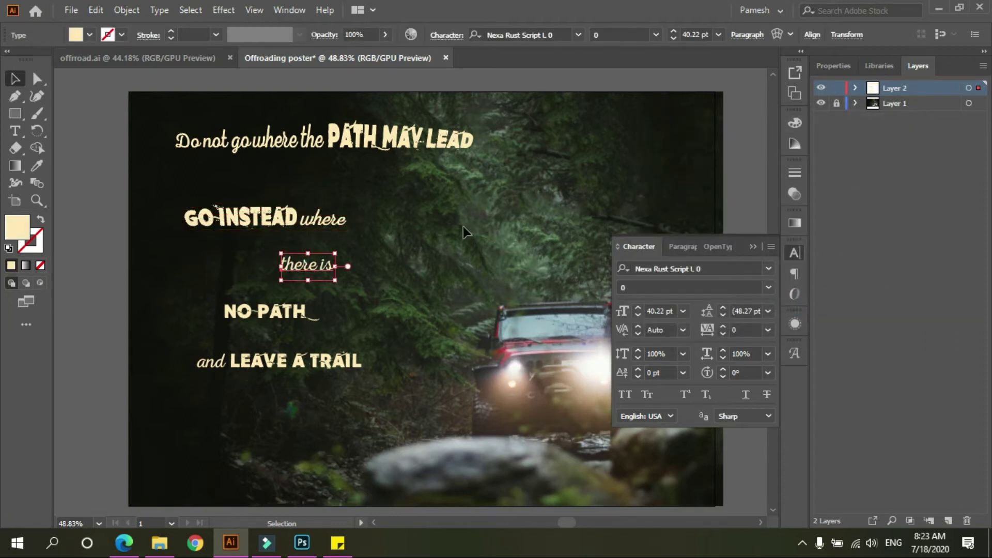
{"action": "left_click", "coordinate": [279, 316]}
{"action": "left_click", "coordinate": [782, 37]}
{"action": "left_click", "coordinate": [746, 152]}
{"action": "left_click", "coordinate": [740, 250]}
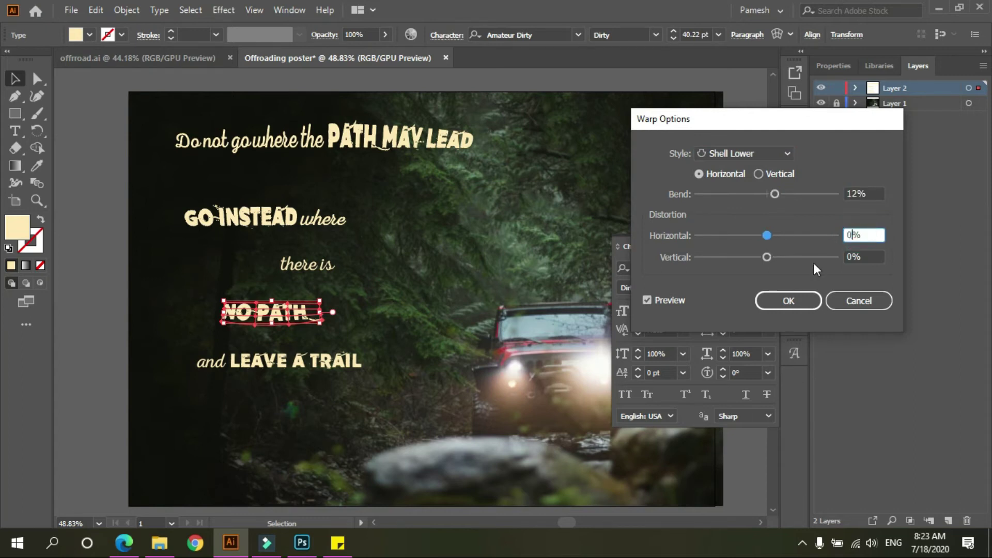
{"action": "left_click", "coordinate": [788, 301]}
Step: Warp the "and leave a trail" line with the Shell Lower style, 12% bend and 11% horizontal distortion
{"action": "left_click", "coordinate": [280, 361]}
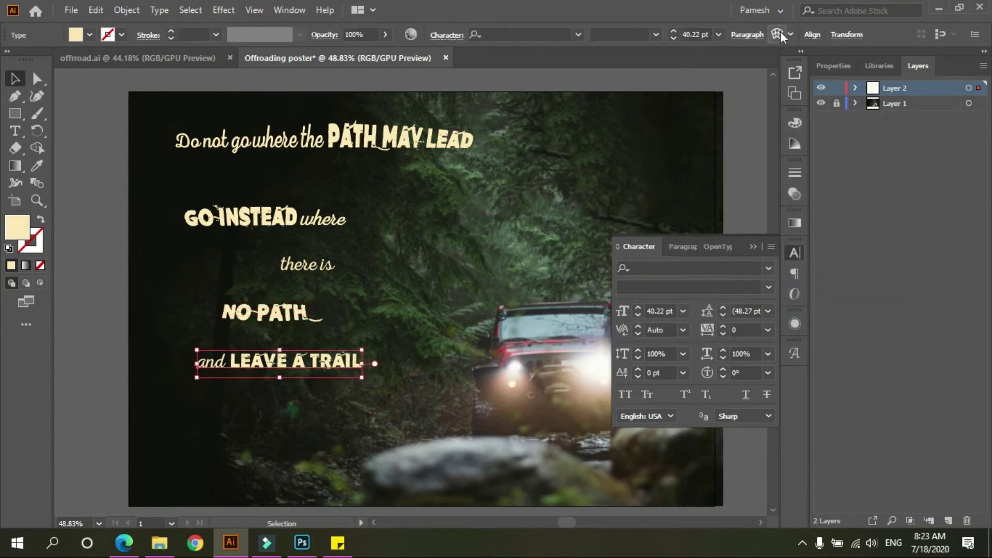
{"action": "left_click", "coordinate": [779, 33]}
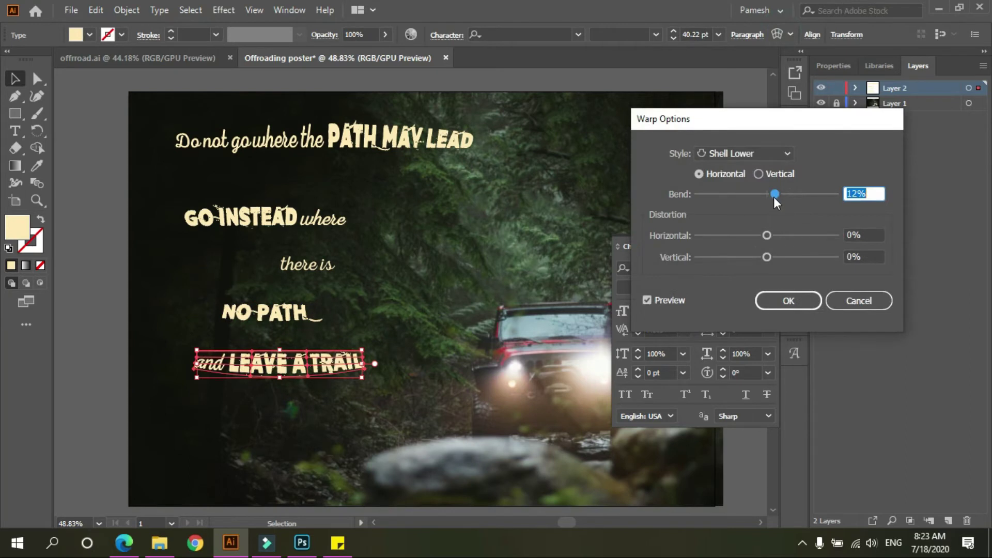
{"action": "left_click", "coordinate": [774, 235]}
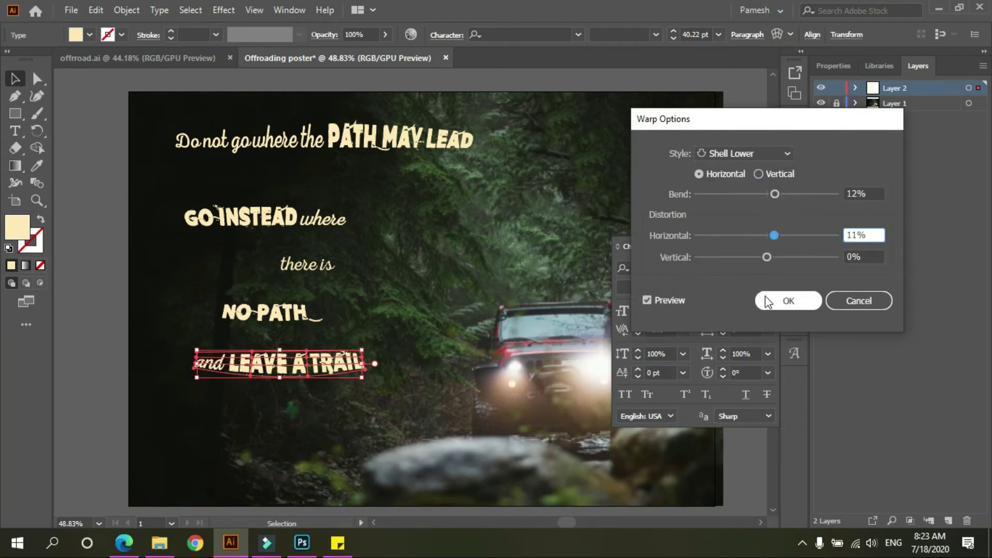
{"action": "left_click", "coordinate": [767, 303]}
{"action": "left_click", "coordinate": [397, 271]}
Step: Shift the four lower quote lines to the right so they sit roughly centred beneath the first line
{"action": "left_click_drag", "start_coordinate": [324, 223], "coordinate": [382, 201]}
{"action": "left_click_drag", "start_coordinate": [321, 264], "coordinate": [343, 255]}
{"action": "left_click_drag", "start_coordinate": [309, 313], "coordinate": [359, 309]}
{"action": "left_click_drag", "start_coordinate": [337, 361], "coordinate": [386, 361]}
{"action": "left_click", "coordinate": [442, 259]}
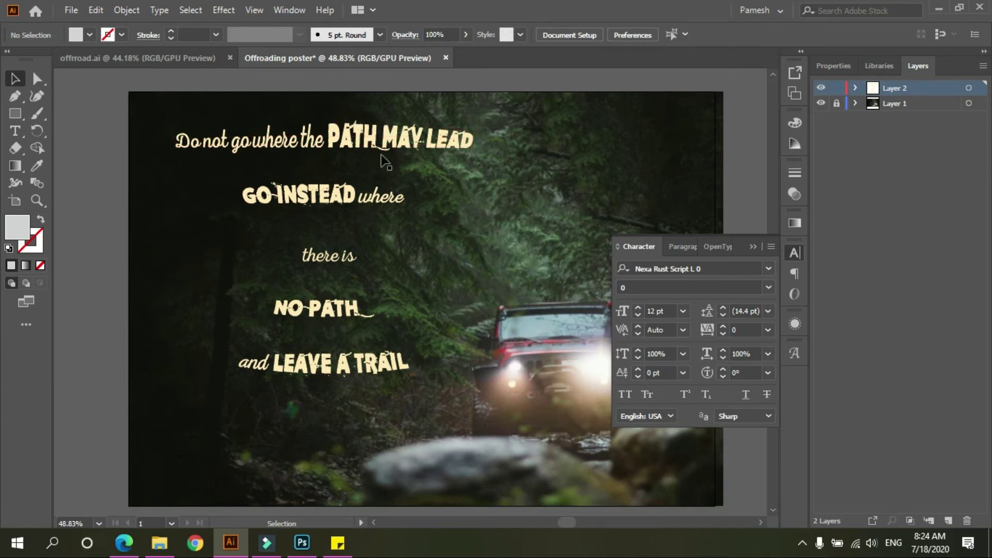
Step: Switch to the Edge browser, search Google Images for "tyre marks png" and open the Pngtree tire marks preview
{"action": "left_click", "coordinate": [139, 542]}
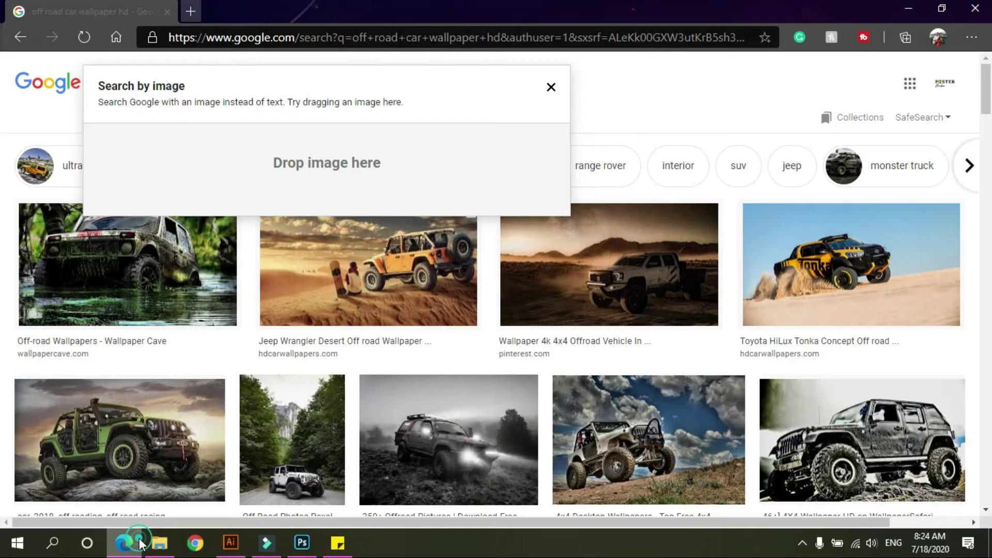
{"action": "left_click", "coordinate": [550, 86]}
{"action": "type", "text": "t"}
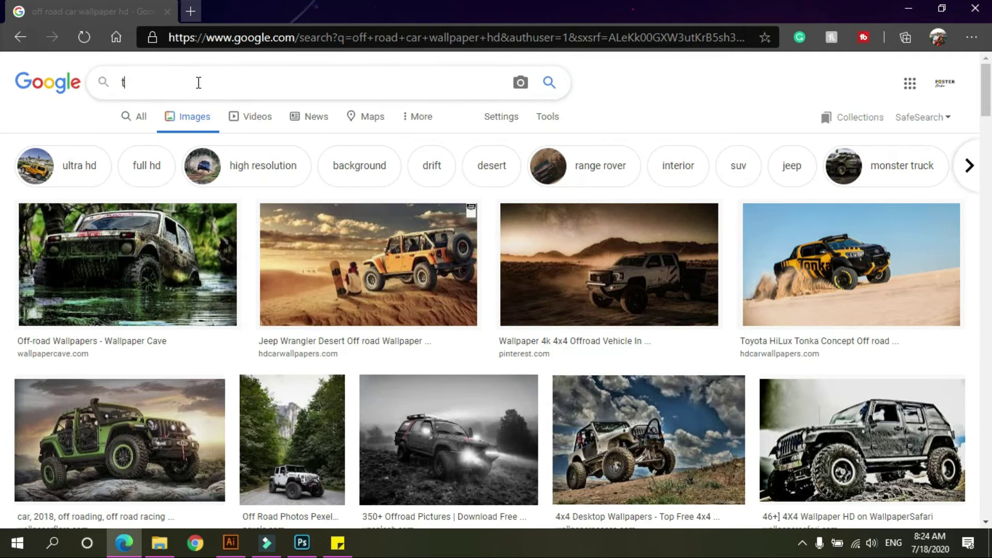
{"action": "type", "text": "yre mar"}
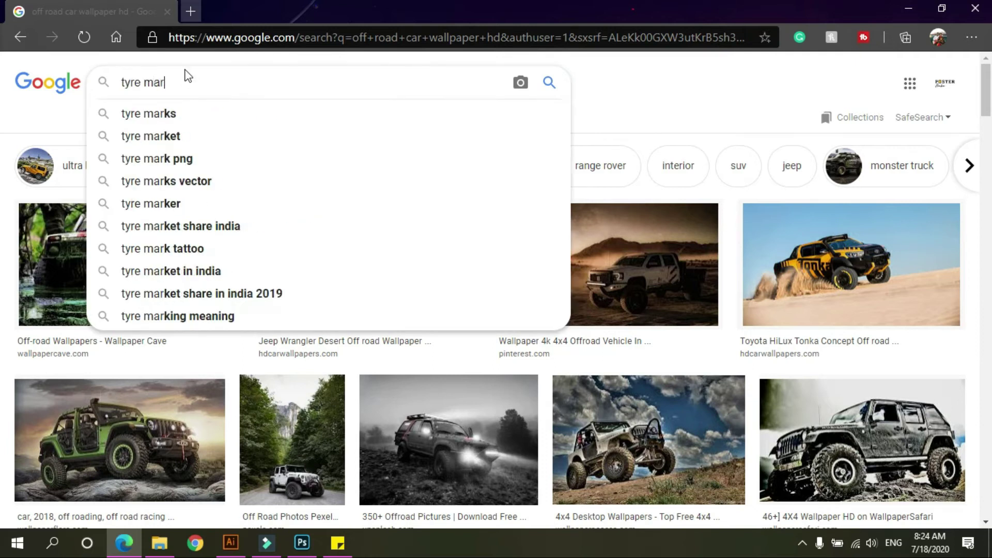
{"action": "type", "text": "ks png"}
{"action": "key", "text": "Return"}
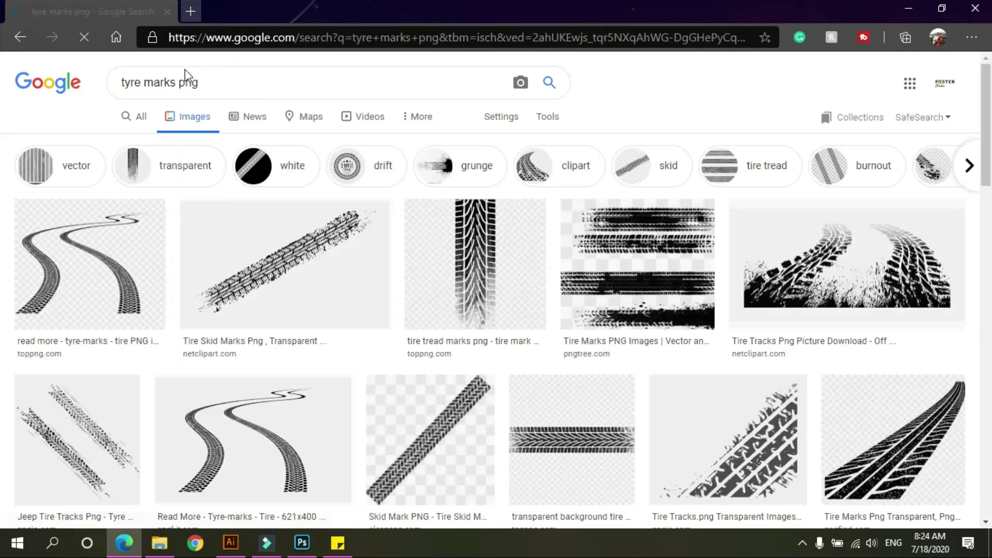
{"action": "left_click", "coordinate": [616, 261]}
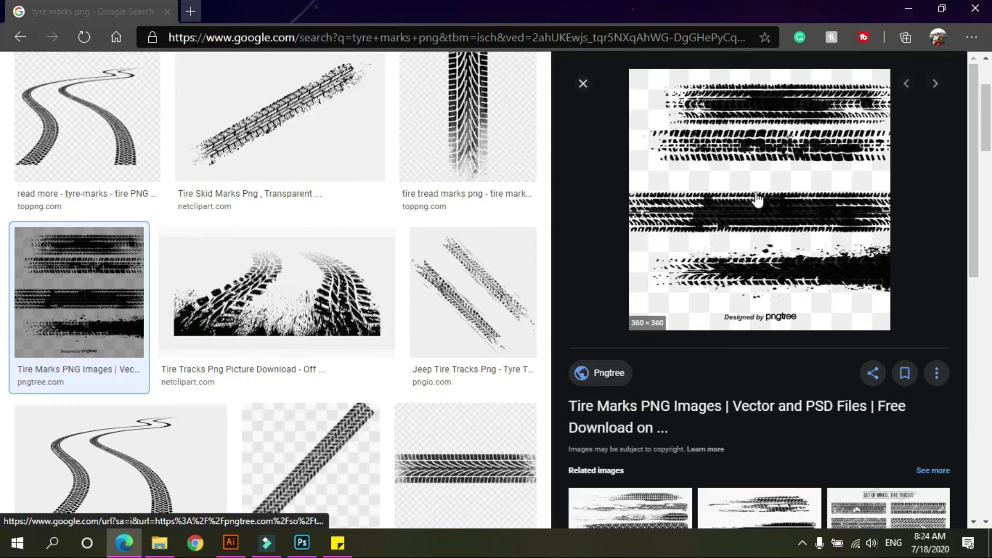
Step: Switch to File Explorer, preview the Pngtree tire tracks PNG and open it as its own document in Photoshop
{"action": "key", "text": "alt+Tab"}
{"action": "double_click", "coordinate": [302, 246]}
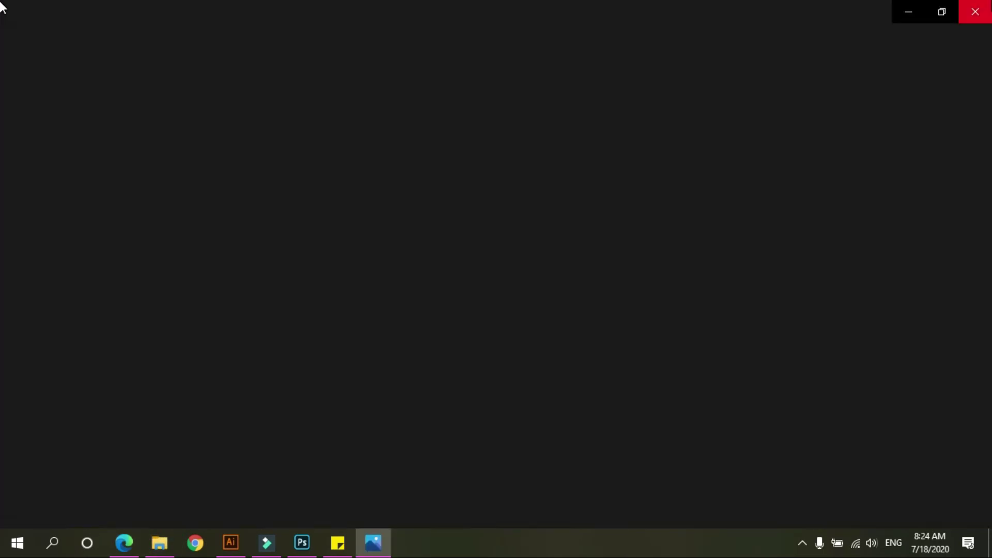
{"action": "left_click", "coordinate": [978, 8]}
{"action": "left_click_drag", "start_coordinate": [270, 202], "coordinate": [595, 50]}
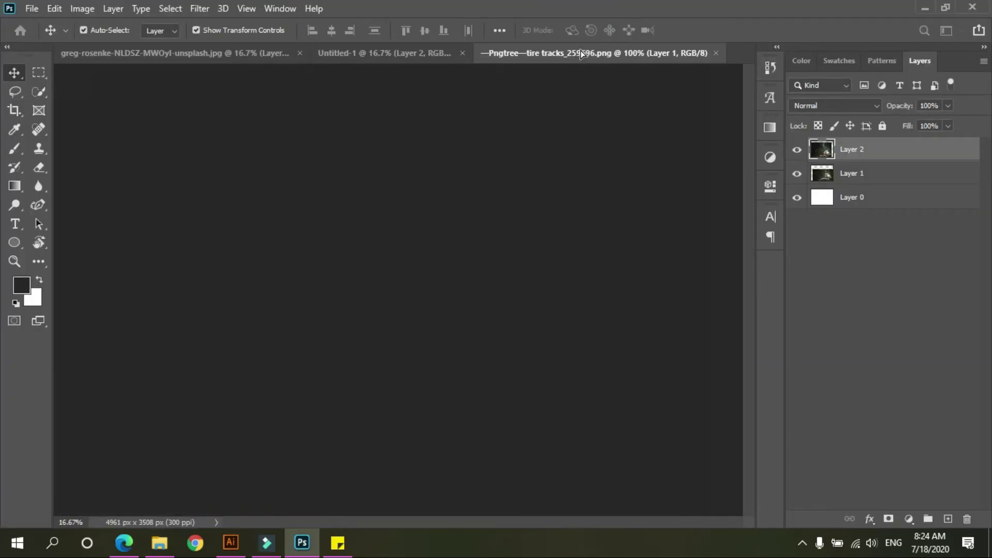
Step: Crop the tire tracks image to the topmost tyre mark, about 1200 × 188 px, and shift the mark slightly down within it
{"action": "key", "text": "c"}
{"action": "left_click_drag", "start_coordinate": [407, 515], "coordinate": [439, 253]}
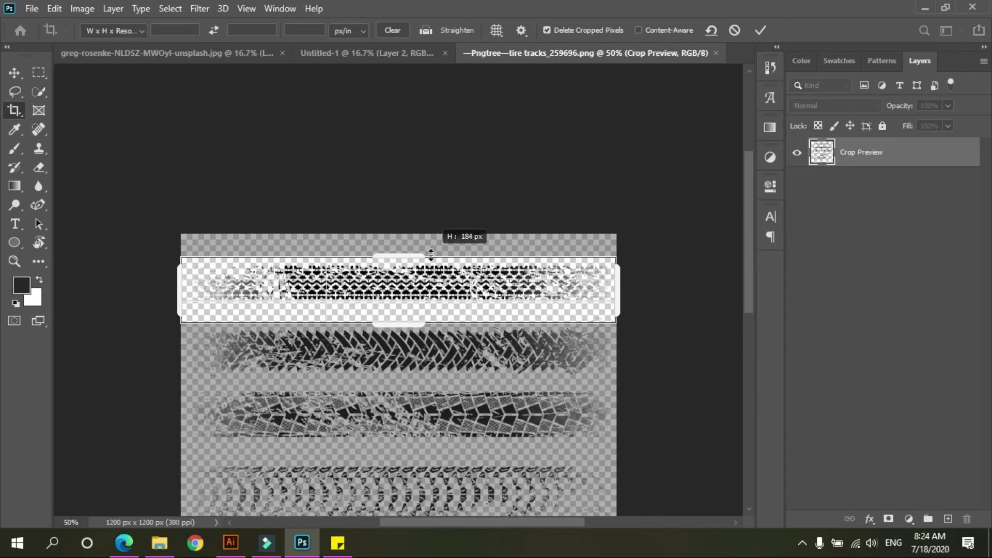
{"action": "key", "text": "Return"}
{"action": "left_click", "coordinate": [16, 72]}
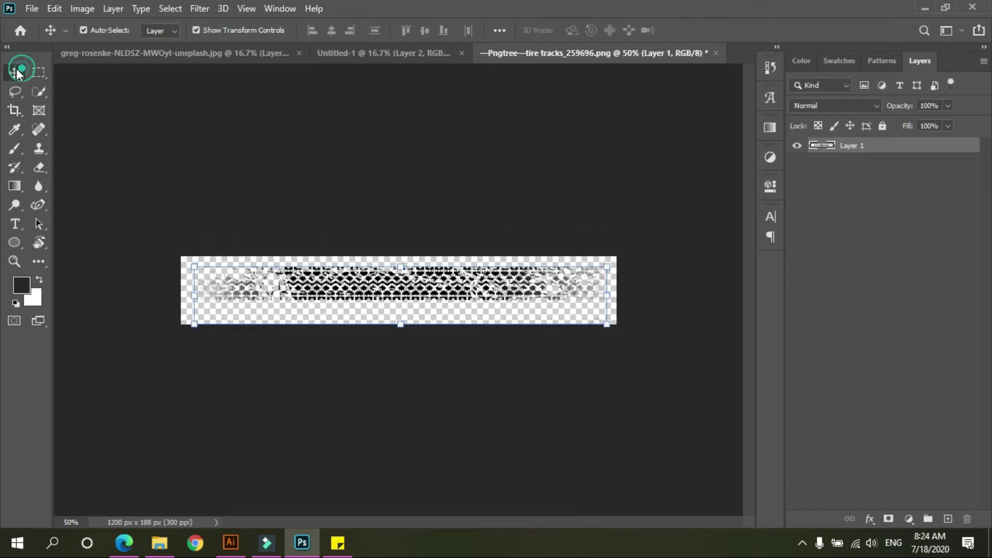
{"action": "mouse_move", "coordinate": [370, 301]}
{"action": "left_mouse_down"}
{"action": "mouse_move", "coordinate": [380, 203]}
{"action": "mouse_move", "coordinate": [353, 247]}
{"action": "mouse_move", "coordinate": [361, 305]}
{"action": "left_mouse_up"}
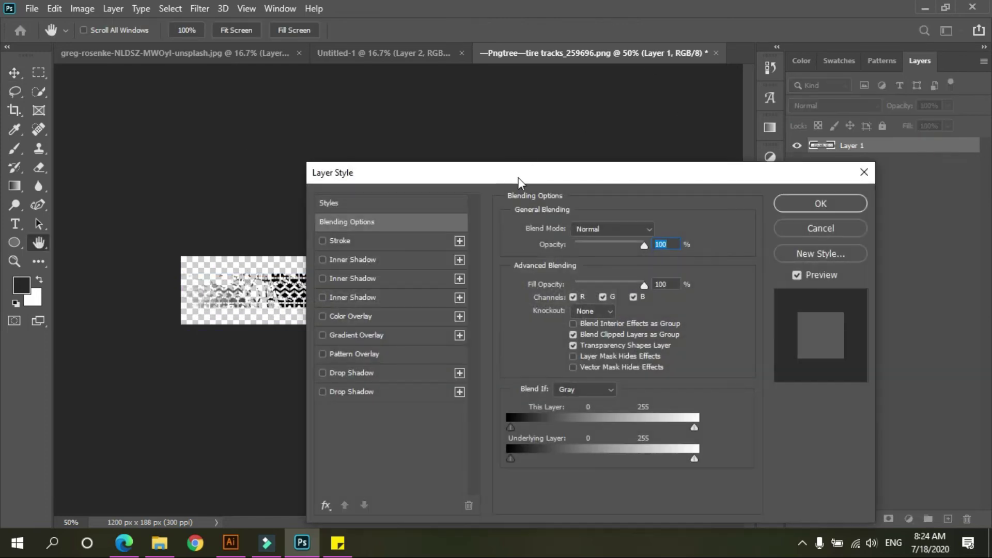
Step: Apply a light grey Color Overlay at 100% opacity to the tyre mark layer
{"action": "left_click_drag", "start_coordinate": [518, 177], "coordinate": [765, 144]}
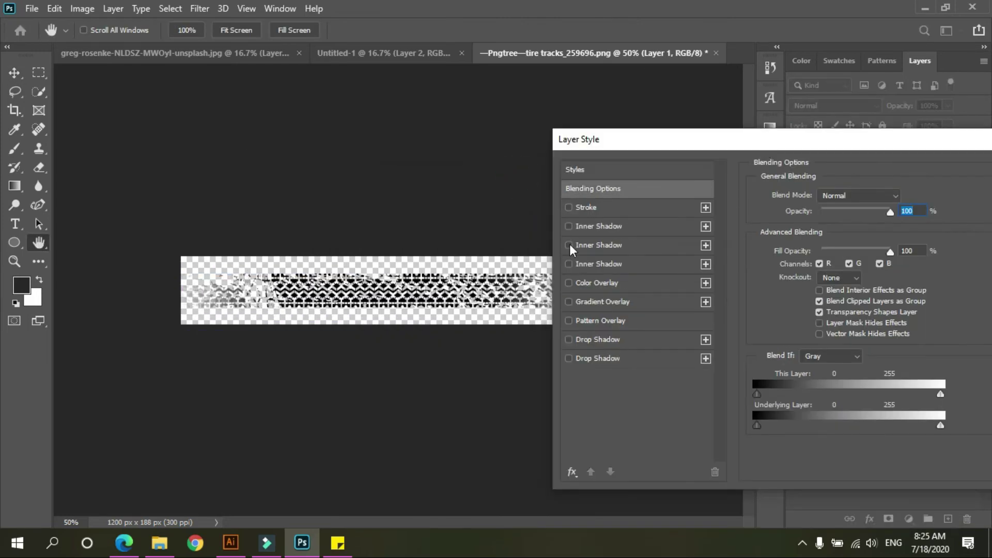
{"action": "left_click", "coordinate": [597, 282]}
{"action": "left_click", "coordinate": [891, 204]}
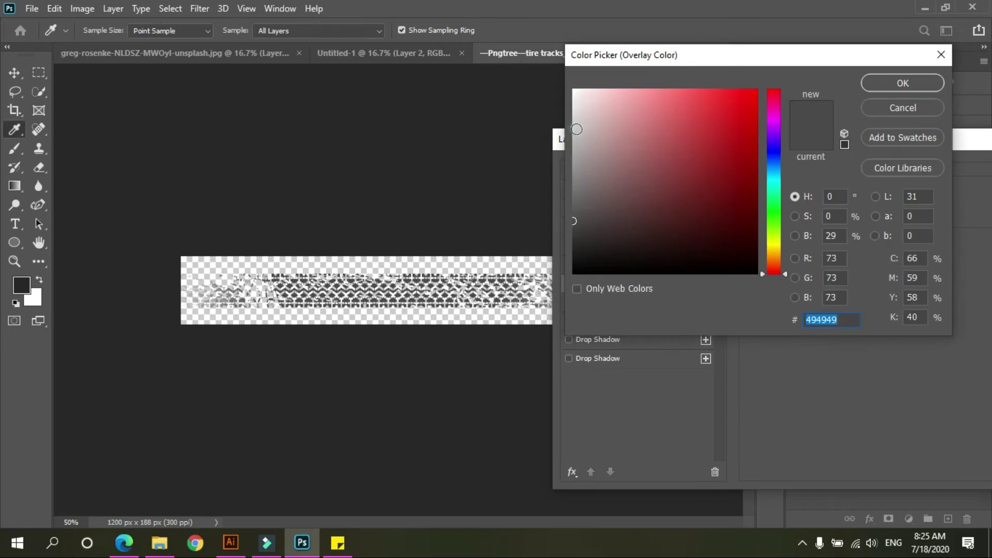
{"action": "left_click", "coordinate": [573, 117]}
{"action": "left_click", "coordinate": [904, 85]}
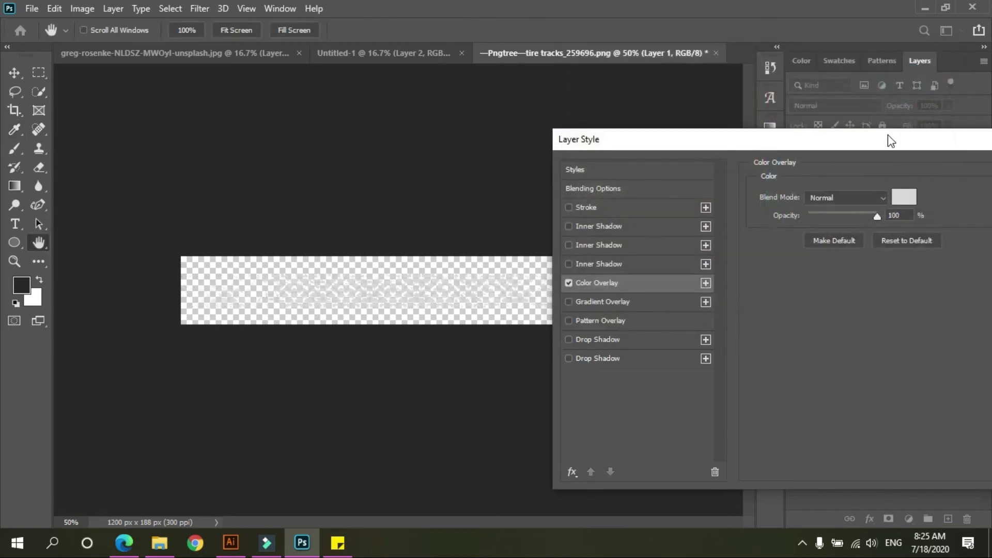
{"action": "left_click", "coordinate": [771, 212]}
{"action": "left_click", "coordinate": [265, 154]}
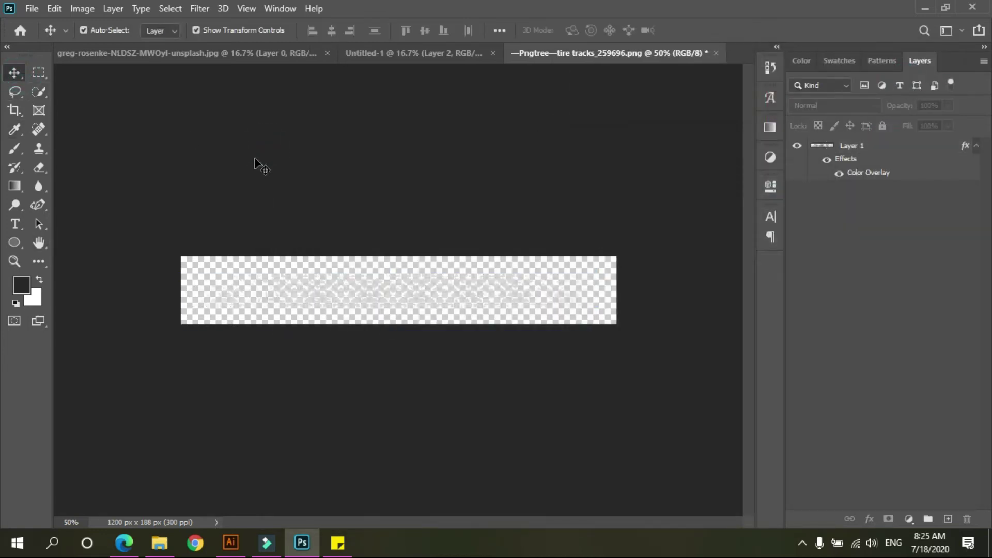
{"action": "left_click", "coordinate": [34, 10]}
{"action": "left_click", "coordinate": [243, 234]}
{"action": "left_click", "coordinate": [841, 11]}
{"action": "left_click", "coordinate": [33, 10]}
{"action": "mouse_move", "coordinate": [171, 222]}
{"action": "left_click", "coordinate": [294, 221]}
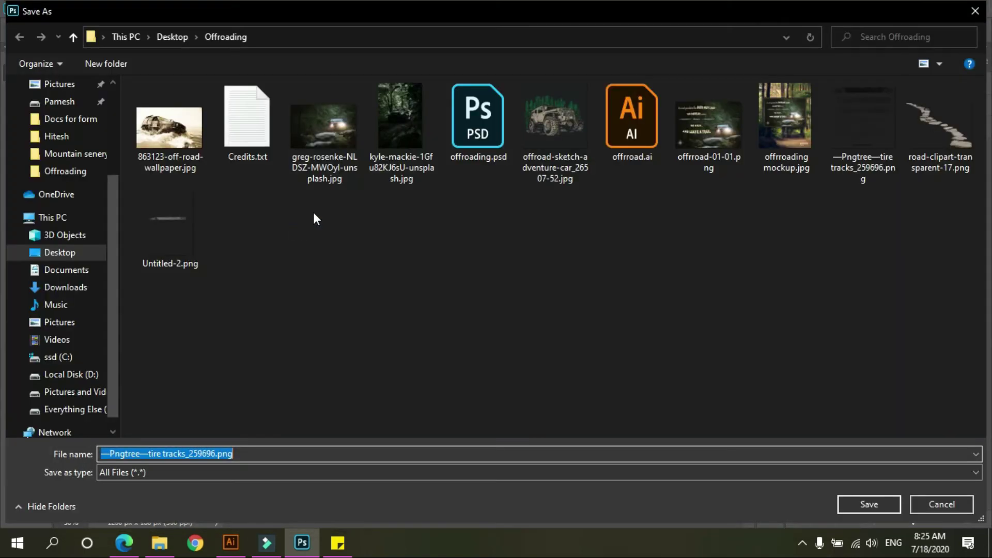
{"action": "left_click", "coordinate": [150, 250]}
{"action": "left_click", "coordinate": [942, 504]}
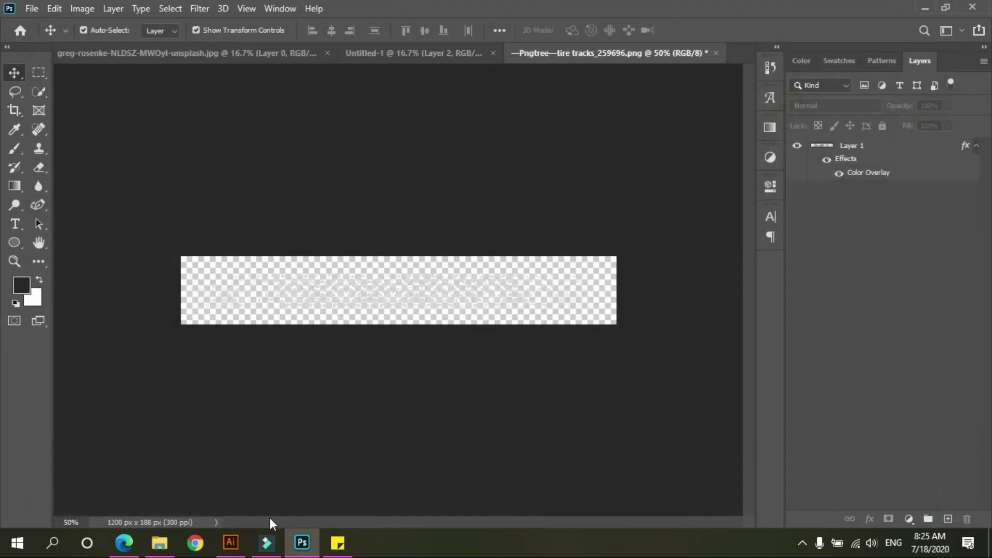
Step: Switch to Illustrator and place Untitled-2.png from the Offroading folder onto the poster, then put the file window away
{"action": "left_click", "coordinate": [230, 542]}
{"action": "left_click", "coordinate": [158, 543]}
{"action": "left_click_drag", "start_coordinate": [435, 223], "coordinate": [308, 447]}
{"action": "left_click", "coordinate": [758, 11]}
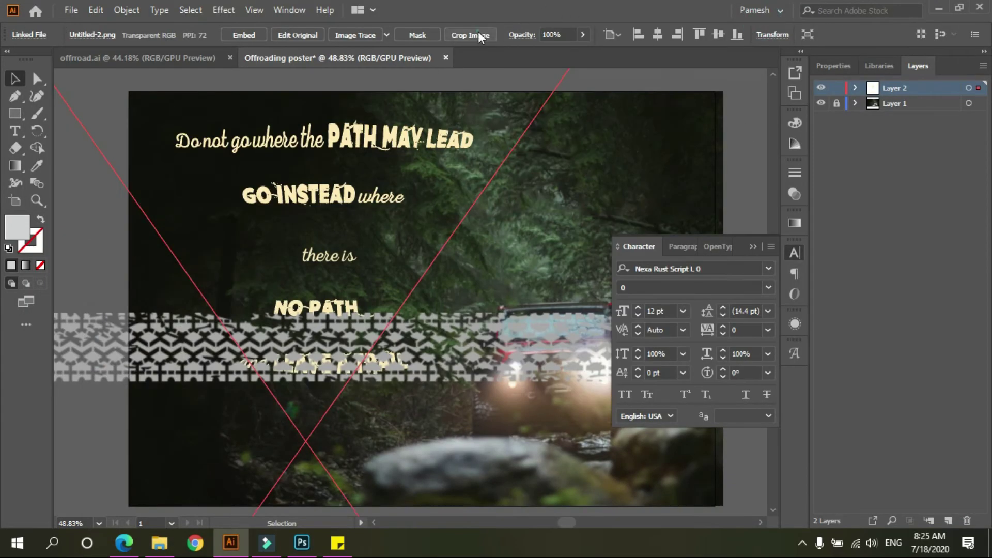
Step: Crop the placed tyre mark image to a horizontal band about 2479 pt wide and 272 pt high
{"action": "scroll", "coordinate": [440, 165], "scroll_direction": "up", "scroll_amount": 7}
{"action": "scroll", "coordinate": [308, 142], "scroll_direction": "down", "scroll_amount": 1}
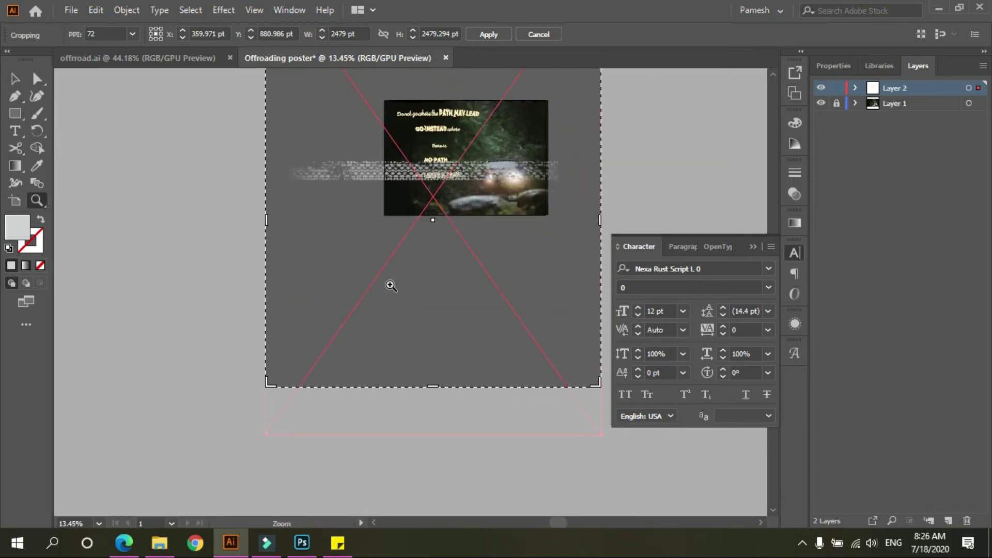
{"action": "left_click_drag", "start_coordinate": [519, 171], "coordinate": [462, 279]}
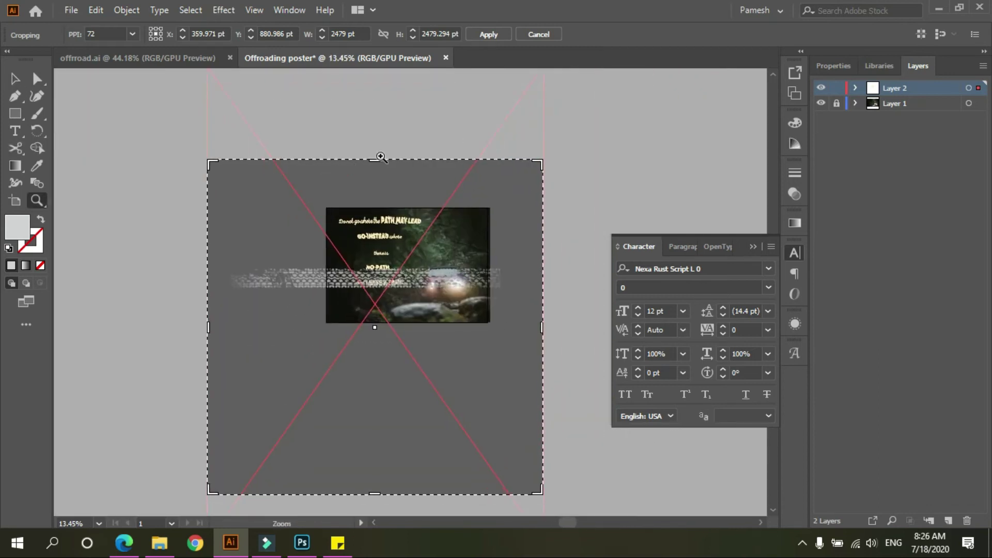
{"action": "left_click_drag", "start_coordinate": [381, 164], "coordinate": [454, 263]}
{"action": "left_click_drag", "start_coordinate": [384, 491], "coordinate": [375, 297]}
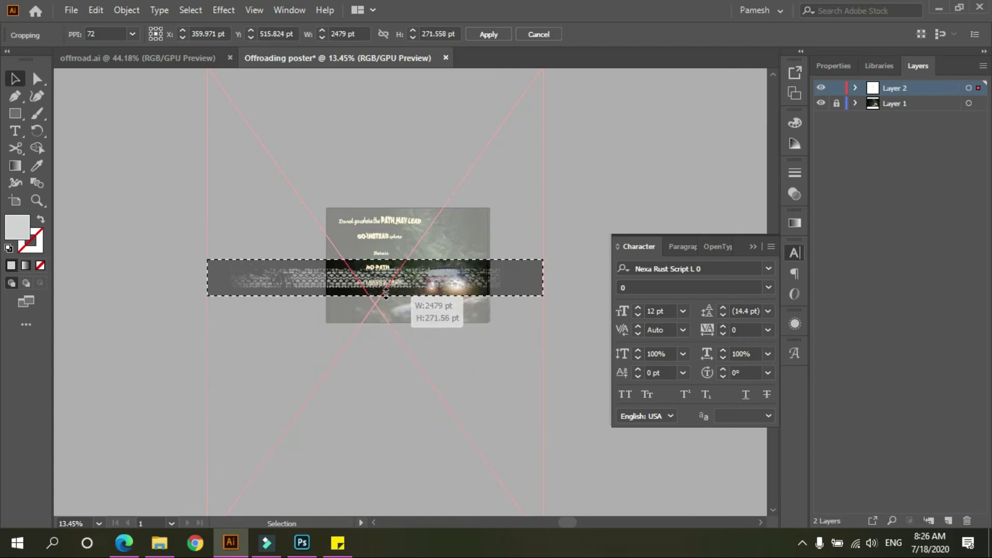
{"action": "left_click", "coordinate": [488, 35]}
{"action": "left_click", "coordinate": [584, 154]}
Step: Scale the cropped tyre mark down to a small strip and place it just after the "Go instead where" line
{"action": "key", "text": "z"}
{"action": "left_click_drag", "start_coordinate": [437, 278], "coordinate": [718, 180]}
{"action": "key", "text": "v"}
{"action": "left_click_drag", "start_coordinate": [182, 347], "coordinate": [480, 241]}
{"action": "left_click_drag", "start_coordinate": [102, 160], "coordinate": [414, 195]}
{"action": "left_click_drag", "start_coordinate": [164, 141], "coordinate": [594, 188]}
{"action": "left_click_drag", "start_coordinate": [667, 207], "coordinate": [431, 129]}
{"action": "left_click_drag", "start_coordinate": [729, 91], "coordinate": [671, 124]}
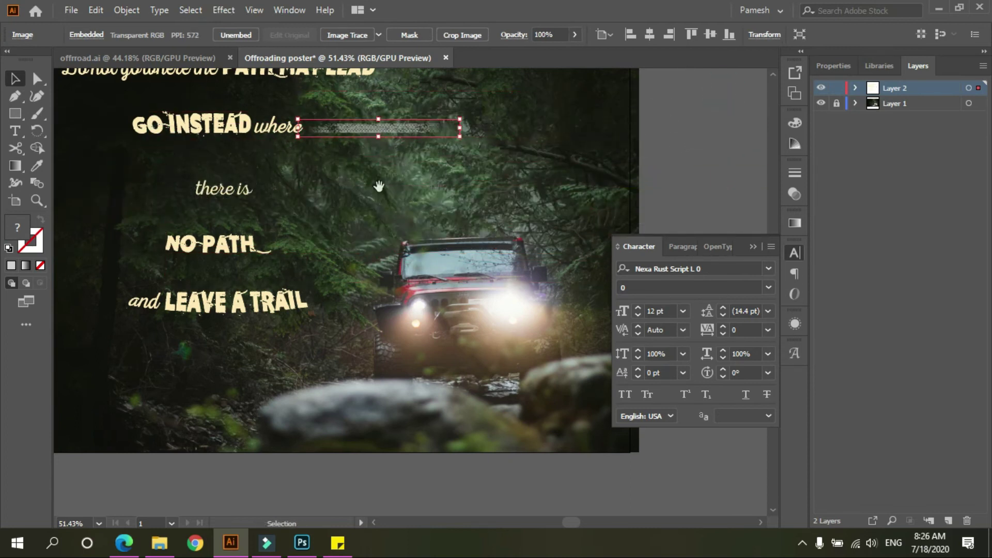
Step: Move the tyre mark to the right of "there is", make it slightly taller, and duplicate it to the left of the text
{"action": "left_click_drag", "start_coordinate": [379, 186], "coordinate": [419, 267]}
{"action": "left_click_drag", "start_coordinate": [438, 212], "coordinate": [387, 277]}
{"action": "mouse_move", "coordinate": [456, 276]}
{"action": "left_mouse_down"}
{"action": "mouse_move", "coordinate": [442, 278]}
{"action": "mouse_move", "coordinate": [460, 272]}
{"action": "left_mouse_up"}
{"action": "left_click_drag", "start_coordinate": [396, 277], "coordinate": [159, 275]}
Step: Enlarge the "there is" text slightly between the tyre marks and nudge the right tyre mark up into line with it
{"action": "left_click", "coordinate": [291, 261]}
{"action": "left_click_drag", "start_coordinate": [293, 260], "coordinate": [257, 273]}
{"action": "left_click", "coordinate": [390, 219]}
{"action": "left_click_drag", "start_coordinate": [382, 278], "coordinate": [382, 282]}
{"action": "key", "text": "Up"}
{"action": "key", "text": "Up"}
{"action": "key", "text": "Up"}
{"action": "key", "text": "Up"}
{"action": "key", "text": "Up"}
{"action": "key", "text": "Up"}
{"action": "key", "text": "Up"}
{"action": "key", "text": "Up"}
{"action": "key", "text": "Up"}
{"action": "key", "text": "Up"}
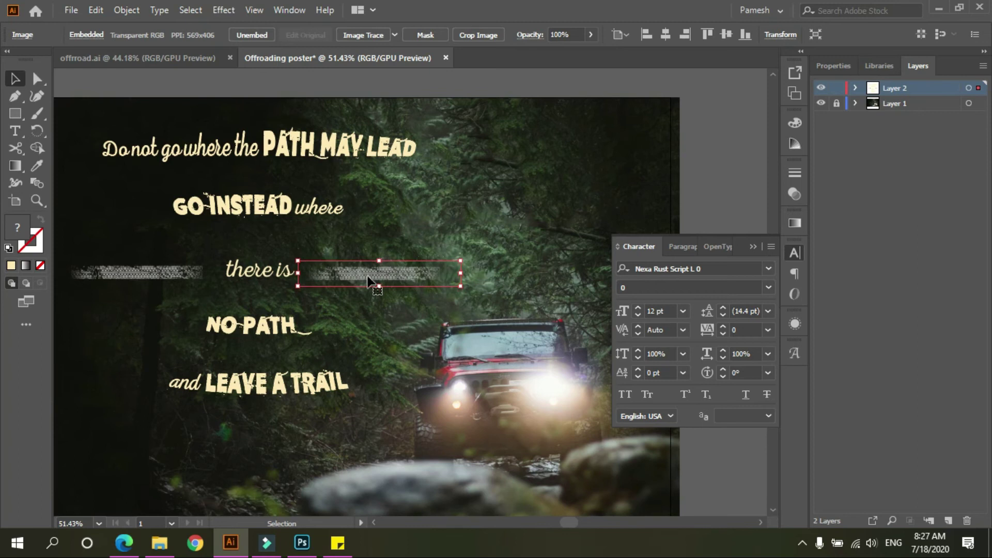
Step: Reflect the left tyre mark horizontally so it mirrors the right one
{"action": "left_click", "coordinate": [176, 280]}
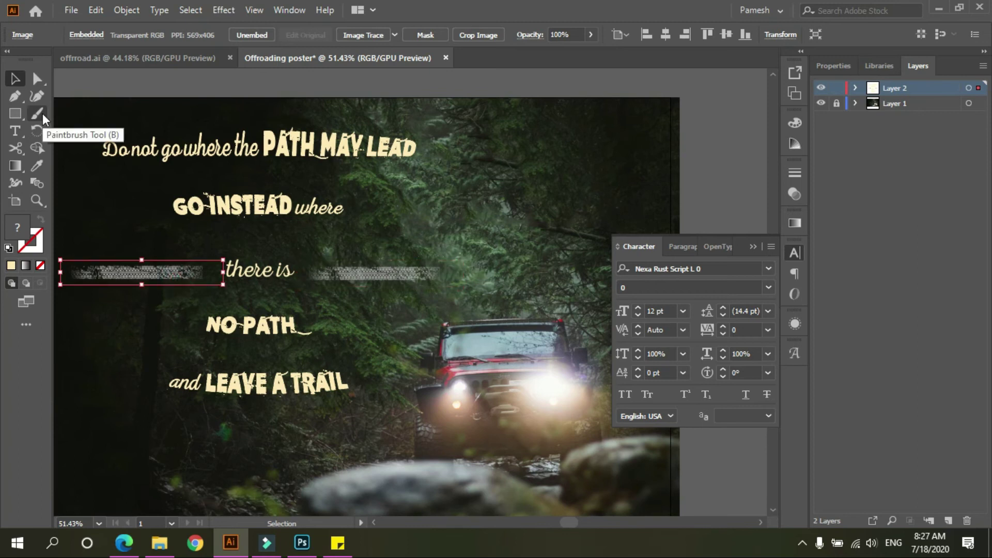
{"action": "right_click", "coordinate": [188, 271]}
{"action": "mouse_move", "coordinate": [310, 377]}
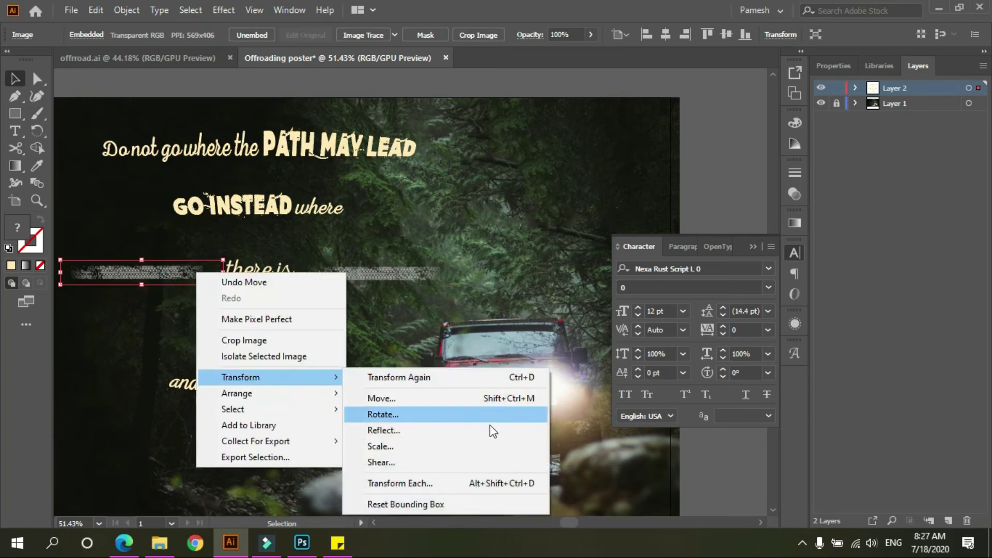
{"action": "left_click", "coordinate": [490, 429]}
{"action": "left_click", "coordinate": [756, 339]}
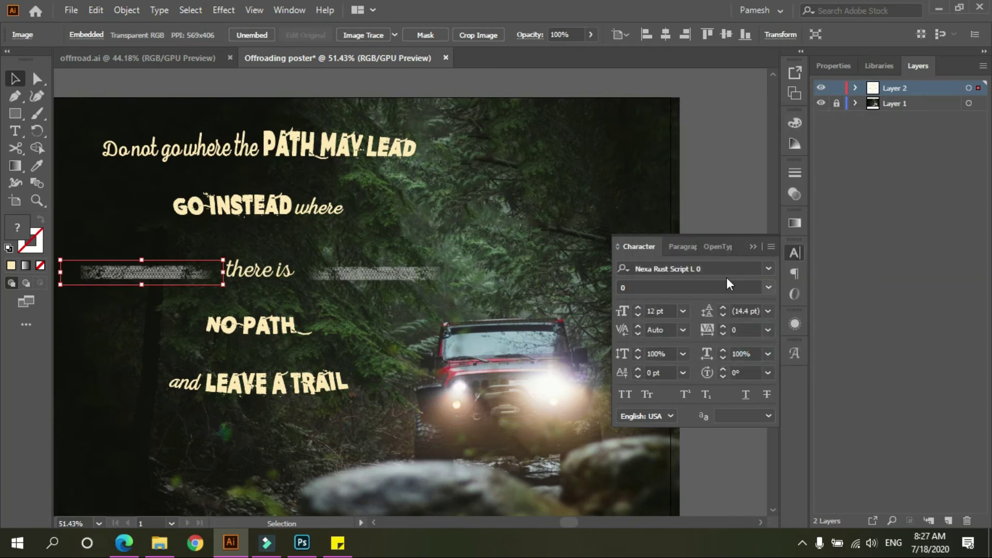
{"action": "left_click", "coordinate": [89, 197]}
Step: Collapse the floating Character panel to uncover the poster
{"action": "key", "text": "z"}
{"action": "left_click_drag", "start_coordinate": [449, 244], "coordinate": [409, 287]}
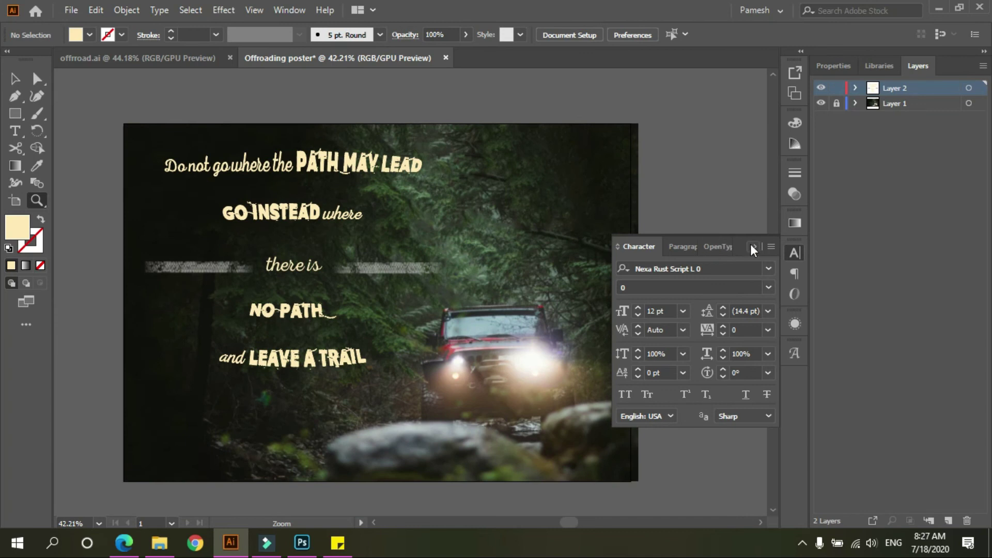
{"action": "left_click", "coordinate": [753, 249]}
{"action": "left_click", "coordinate": [718, 208]}
{"action": "left_click_drag", "start_coordinate": [624, 191], "coordinate": [536, 262]}
{"action": "left_click_drag", "start_coordinate": [412, 281], "coordinate": [485, 215]}
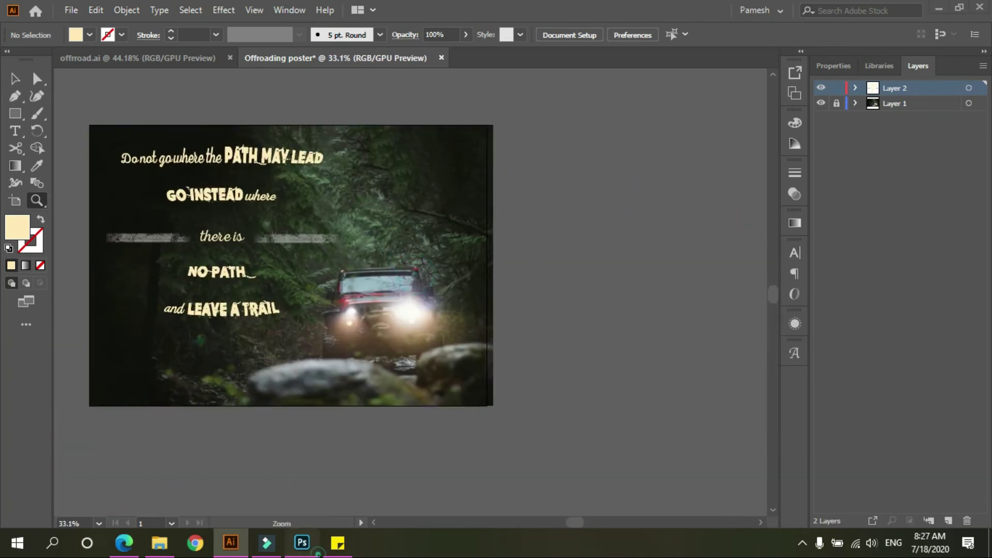
Step: Switch to the sticky note holding the quote and highlight the quote author's name in it
{"action": "left_click", "coordinate": [312, 549]}
{"action": "left_click", "coordinate": [926, 9]}
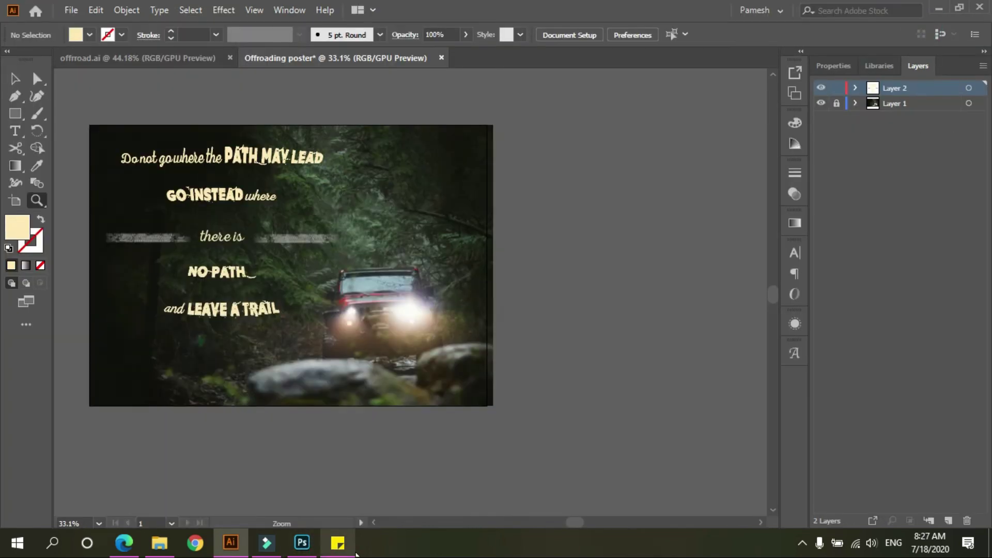
{"action": "left_click", "coordinate": [345, 544]}
{"action": "left_click_drag", "start_coordinate": [878, 320], "coordinate": [781, 318]}
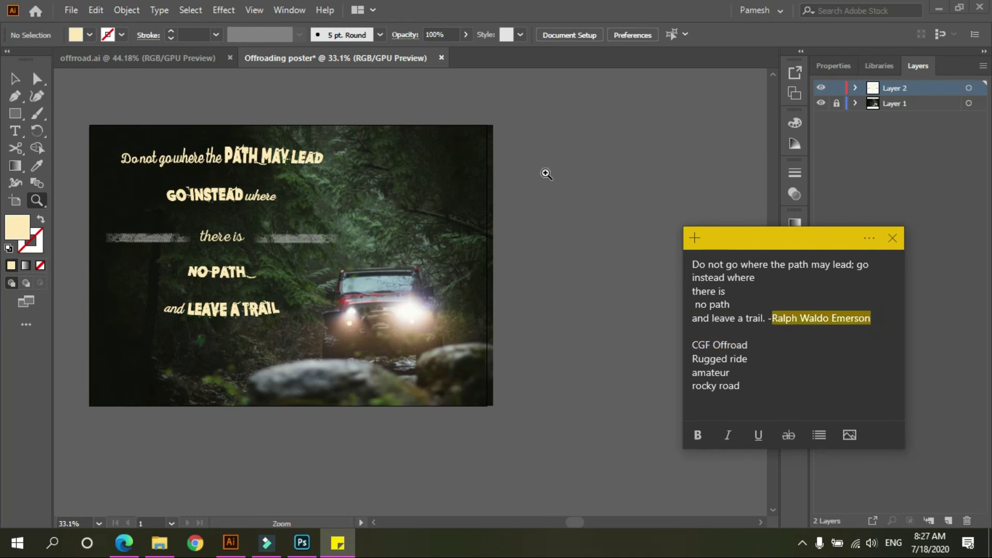
{"action": "left_click", "coordinate": [544, 158]}
{"action": "left_click", "coordinate": [67, 16]}
{"action": "mouse_move", "coordinate": [217, 266]}
{"action": "left_click", "coordinate": [343, 283]}
{"action": "left_click", "coordinate": [678, 266]}
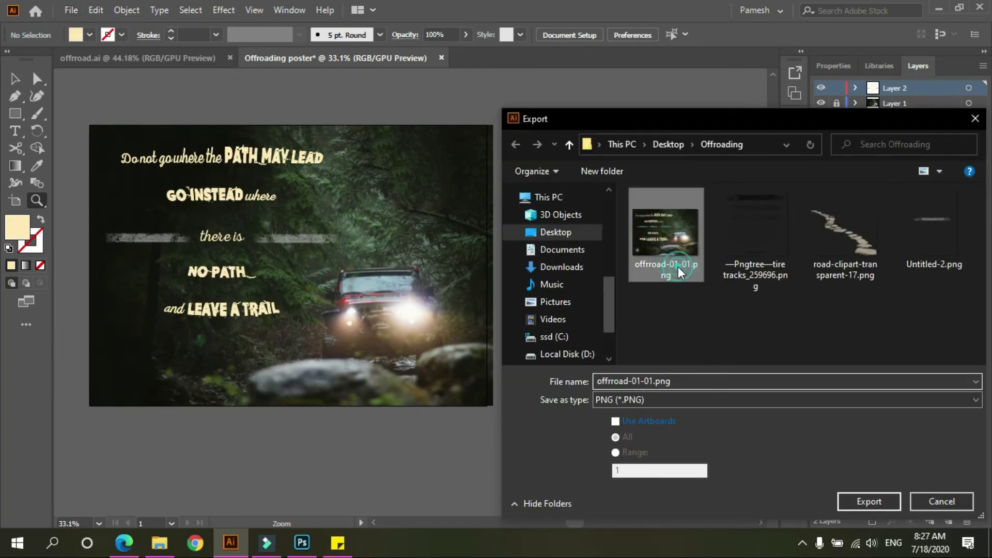
{"action": "left_click", "coordinate": [943, 501]}
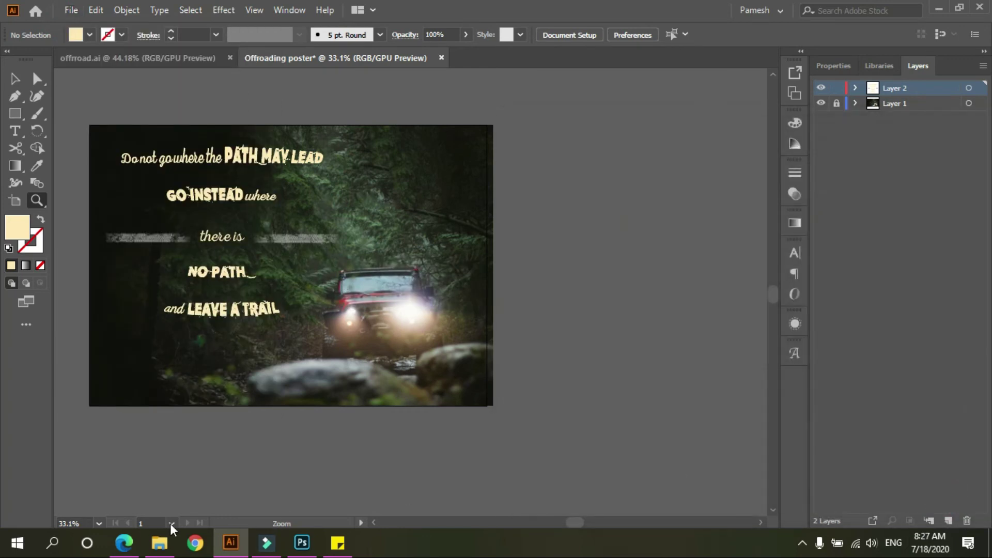
{"action": "mouse_move", "coordinate": [156, 548]}
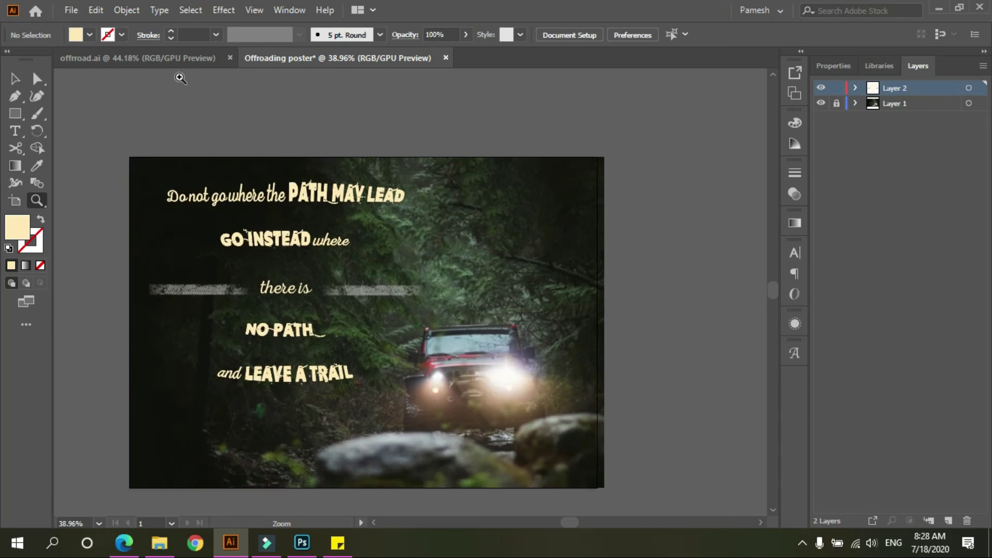
{"action": "left_click", "coordinate": [153, 552]}
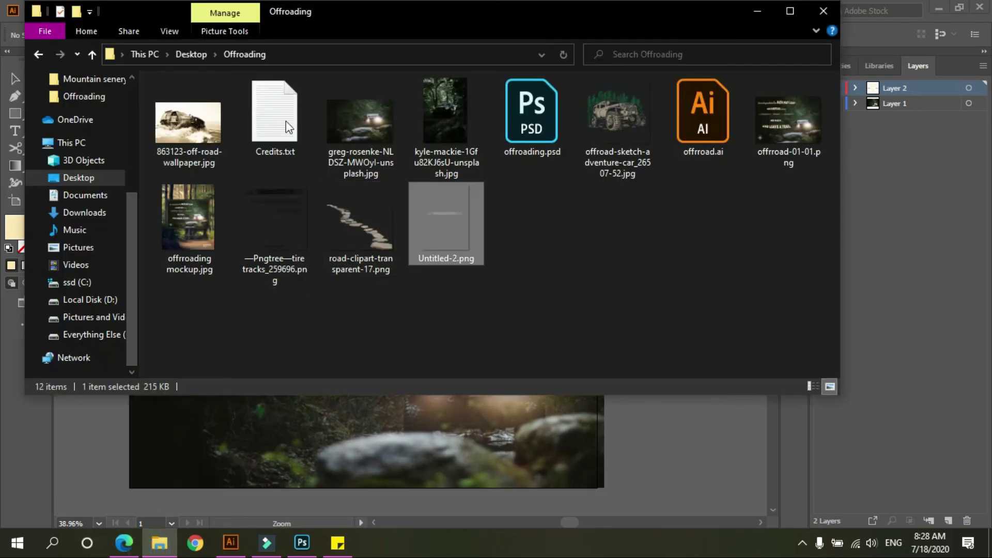
{"action": "left_click", "coordinate": [394, 457]}
Step: Open Compass05.ai and ungroup the artwork of the four compasses
{"action": "left_click", "coordinate": [71, 10]}
{"action": "mouse_move", "coordinate": [248, 76]}
{"action": "left_click", "coordinate": [427, 86]}
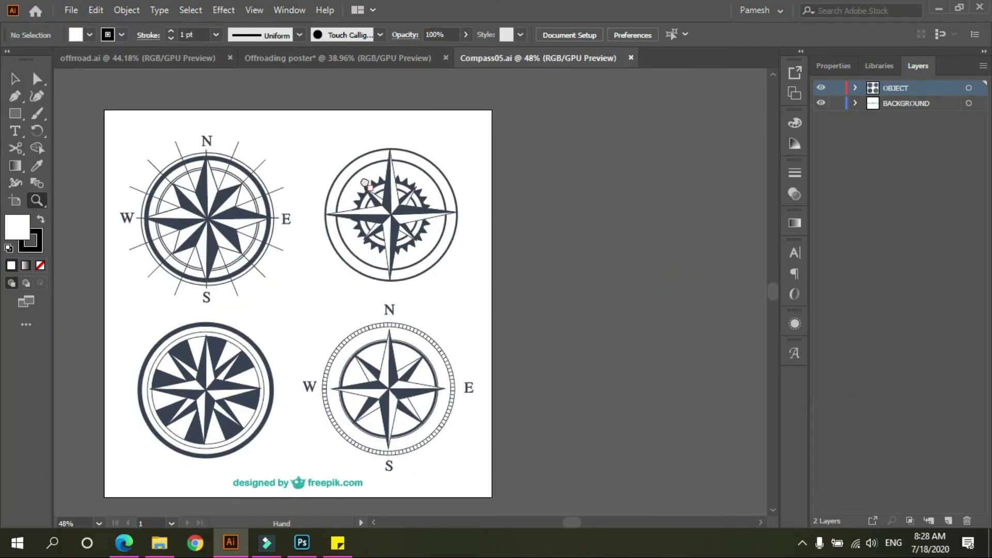
{"action": "left_click", "coordinate": [382, 408]}
{"action": "right_click", "coordinate": [379, 407]}
{"action": "left_click", "coordinate": [467, 276]}
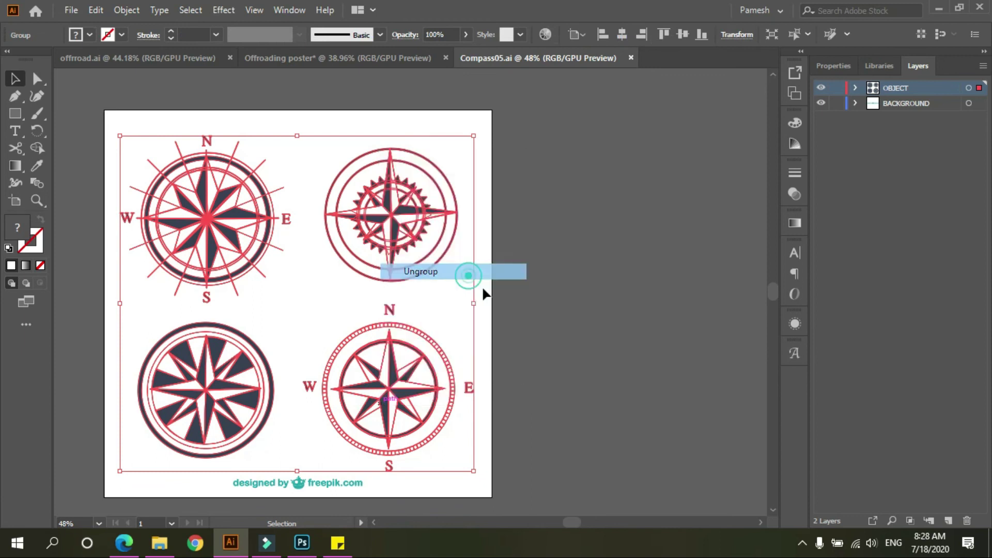
{"action": "left_click", "coordinate": [520, 309]}
Step: Bring the lower-right compass with the N, E, S, W letters from Compass05.ai into the Offroading poster document
{"action": "left_click", "coordinate": [383, 371]}
{"action": "left_click", "coordinate": [485, 292]}
{"action": "left_click", "coordinate": [343, 394]}
{"action": "left_click_drag", "start_coordinate": [380, 347], "coordinate": [281, 60]}
{"action": "left_click_drag", "start_coordinate": [279, 427], "coordinate": [279, 393]}
{"action": "left_click", "coordinate": [697, 393]}
Step: Position the small compass in the dark lower-left corner of the poster
{"action": "key", "text": "z"}
{"action": "left_click_drag", "start_coordinate": [270, 445], "coordinate": [295, 413]}
{"action": "left_click", "coordinate": [364, 413]}
{"action": "left_click_drag", "start_coordinate": [543, 187], "coordinate": [459, 311]}
{"action": "left_click_drag", "start_coordinate": [461, 310], "coordinate": [445, 323]}
{"action": "key", "text": "v"}
{"action": "left_click_drag", "start_coordinate": [365, 385], "coordinate": [252, 335]}
{"action": "left_click", "coordinate": [129, 277]}
Step: Isolate the compass group and fill its outer tick ring with white
{"action": "scroll", "coordinate": [505, 269], "scroll_direction": "up", "scroll_amount": 1}
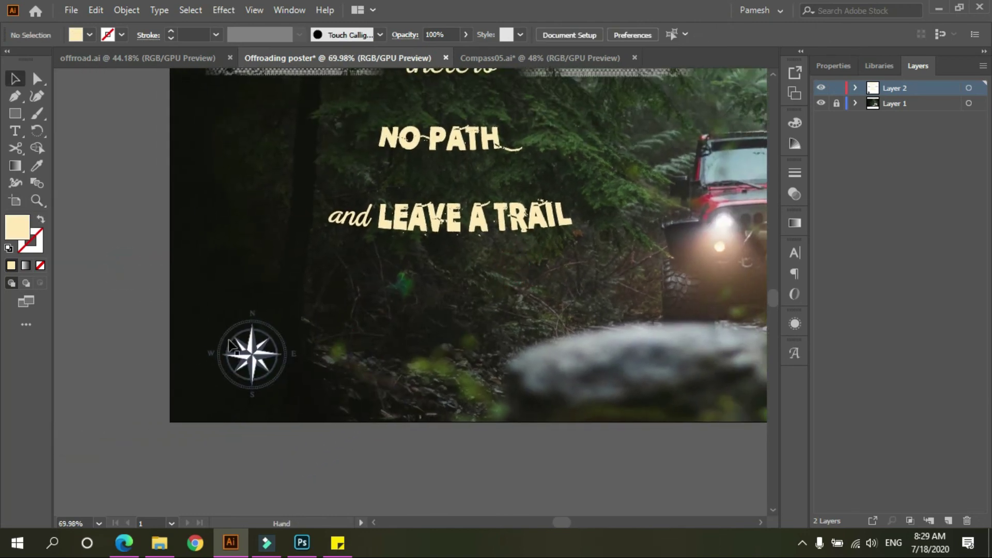
{"action": "scroll", "coordinate": [344, 339], "scroll_direction": "up", "scroll_amount": 4}
{"action": "left_click", "coordinate": [333, 325]}
{"action": "double_click", "coordinate": [334, 325]}
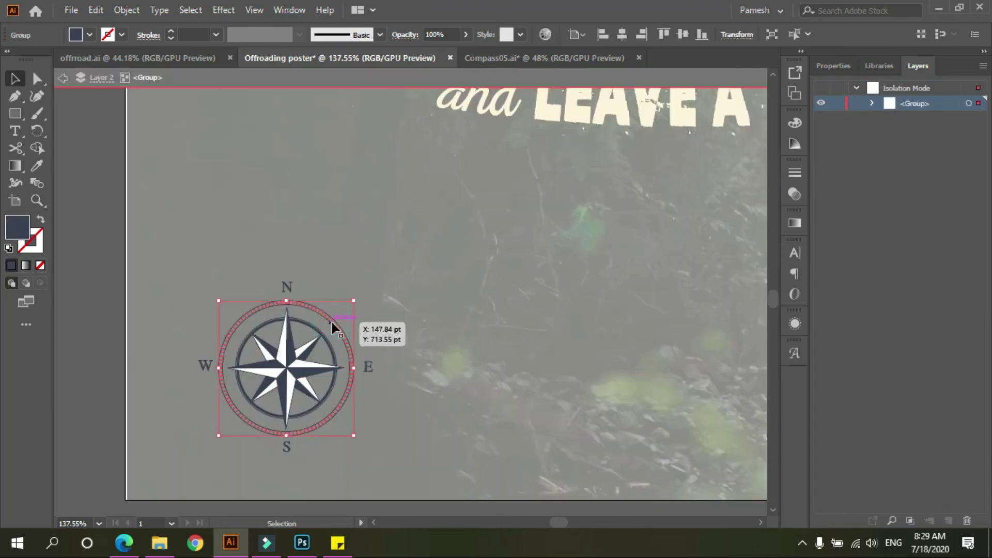
{"action": "left_click", "coordinate": [89, 34]}
{"action": "left_click", "coordinate": [29, 59]}
{"action": "left_click", "coordinate": [66, 160]}
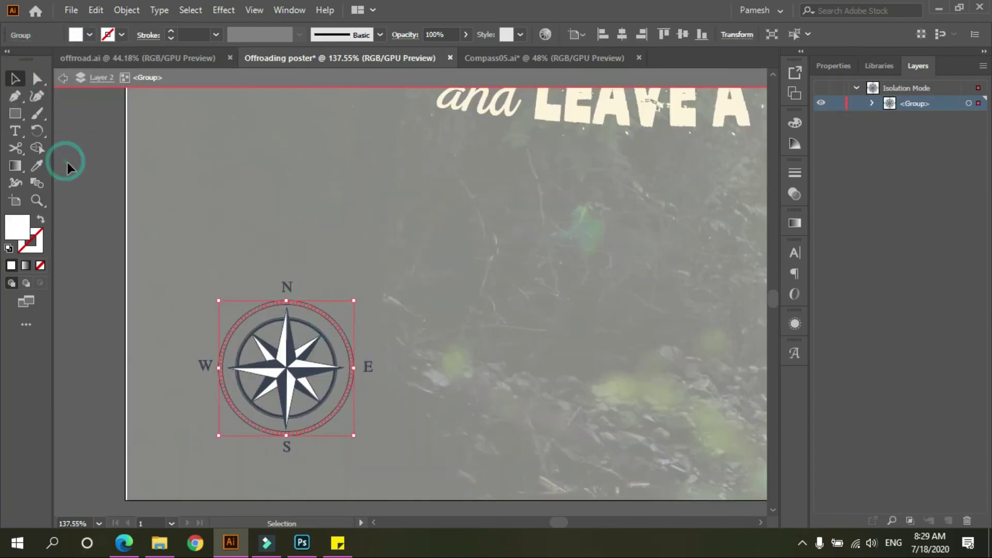
Step: Fill the compass letters N and W with white
{"action": "left_click", "coordinate": [281, 290]}
{"action": "left_click", "coordinate": [89, 35]}
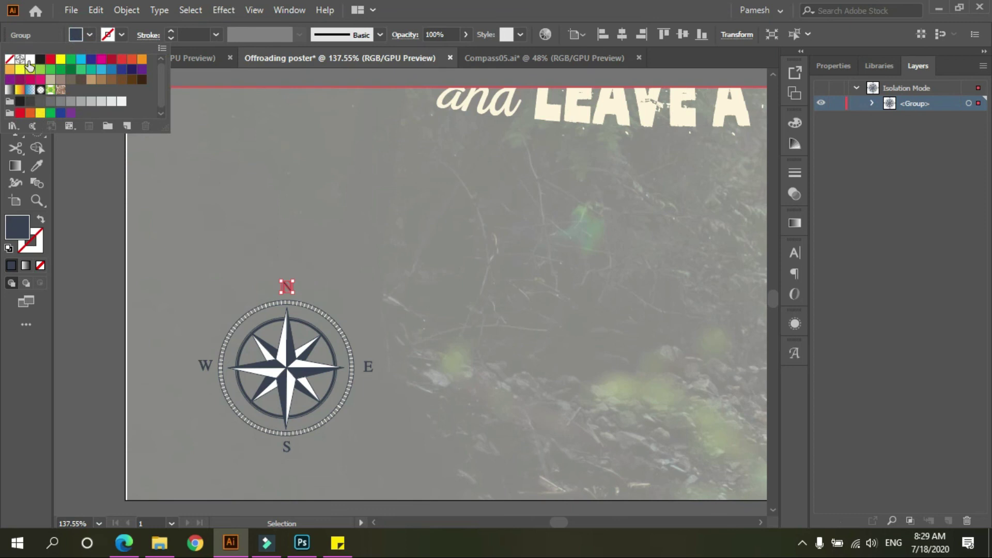
{"action": "left_click", "coordinate": [204, 365]}
{"action": "left_click", "coordinate": [90, 35]}
Step: Fill the compass letters E and S with white and leave the isolated group
{"action": "double_click", "coordinate": [368, 369]}
{"action": "left_click", "coordinate": [368, 370]}
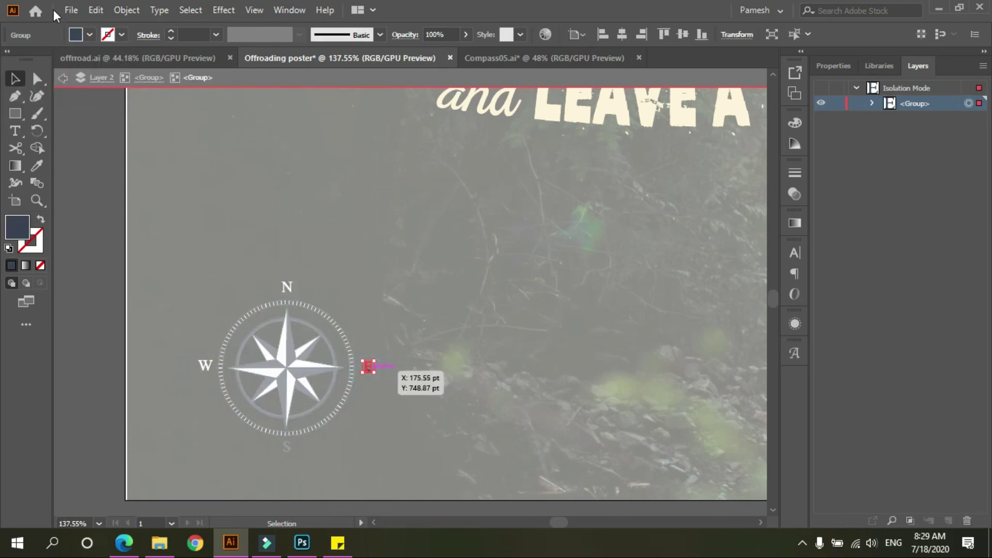
{"action": "left_click", "coordinate": [90, 34]}
{"action": "left_click", "coordinate": [27, 61]}
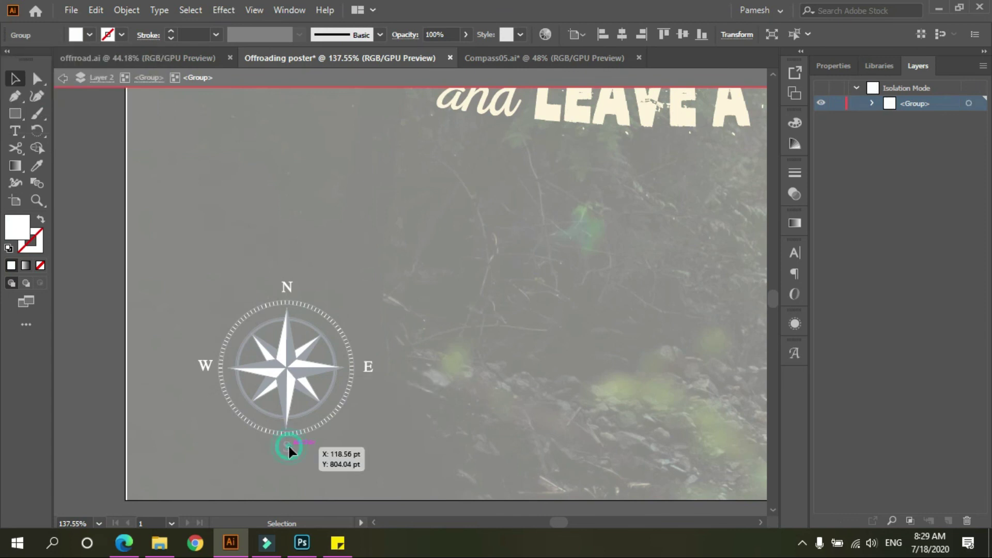
{"action": "double_click", "coordinate": [287, 445]}
{"action": "left_click", "coordinate": [289, 449]}
{"action": "left_click", "coordinate": [89, 35]}
{"action": "left_click", "coordinate": [27, 60]}
{"action": "double_click", "coordinate": [91, 207]}
{"action": "left_click", "coordinate": [94, 203]}
Step: Isolate the compass group again, fill its inner ring with white and exit isolation
{"action": "left_click_drag", "start_coordinate": [618, 221], "coordinate": [616, 265]}
{"action": "key", "text": "v"}
{"action": "double_click", "coordinate": [295, 334]}
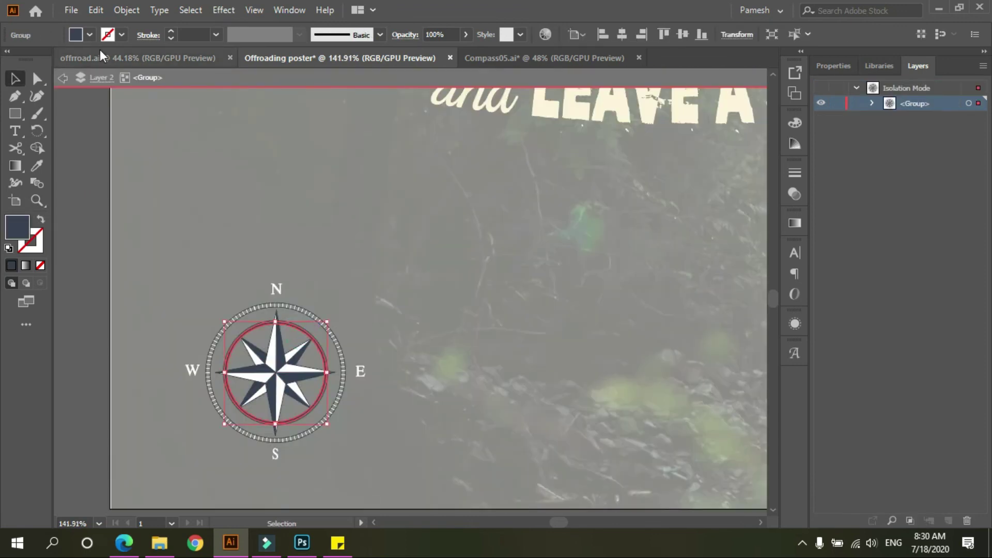
{"action": "left_click", "coordinate": [89, 35]}
{"action": "left_click", "coordinate": [27, 60]}
{"action": "double_click", "coordinate": [84, 225]}
{"action": "left_click", "coordinate": [85, 226]}
Step: Scale the compass in the poster's lower-left corner down slightly
{"action": "key", "text": "z"}
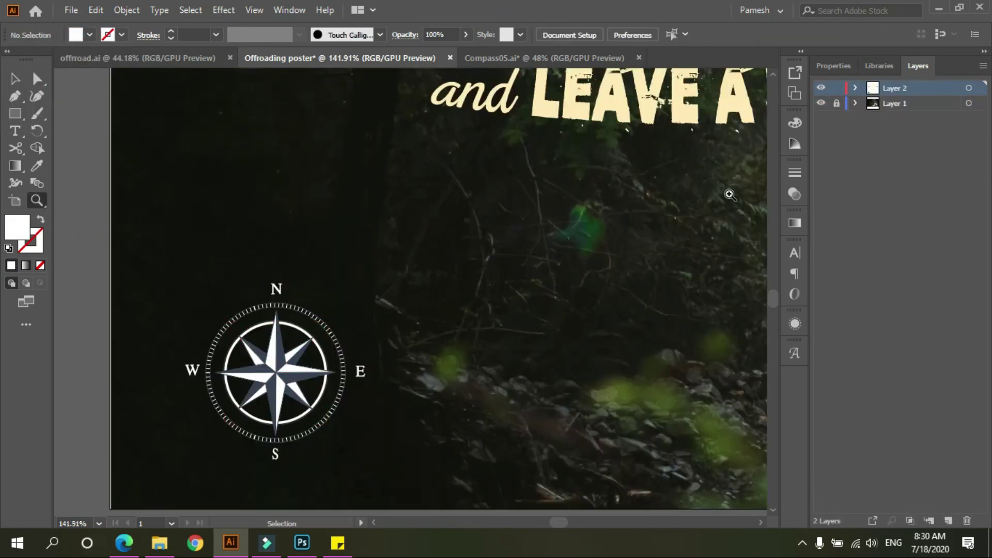
{"action": "left_click_drag", "start_coordinate": [708, 214], "coordinate": [573, 301]}
{"action": "key", "text": "v"}
{"action": "left_click", "coordinate": [489, 300]}
{"action": "left_click_drag", "start_coordinate": [528, 251], "coordinate": [522, 257]}
{"action": "left_click", "coordinate": [212, 288]}
Step: Switch to Photoshop and examine the framed poster in MockUp_1.psd
{"action": "left_click_drag", "start_coordinate": [660, 166], "coordinate": [281, 325]}
{"action": "key", "text": "z"}
{"action": "left_click_drag", "start_coordinate": [512, 208], "coordinate": [371, 262]}
{"action": "left_click", "coordinate": [304, 538]}
{"action": "key", "text": "z"}
{"action": "key", "text": "v"}
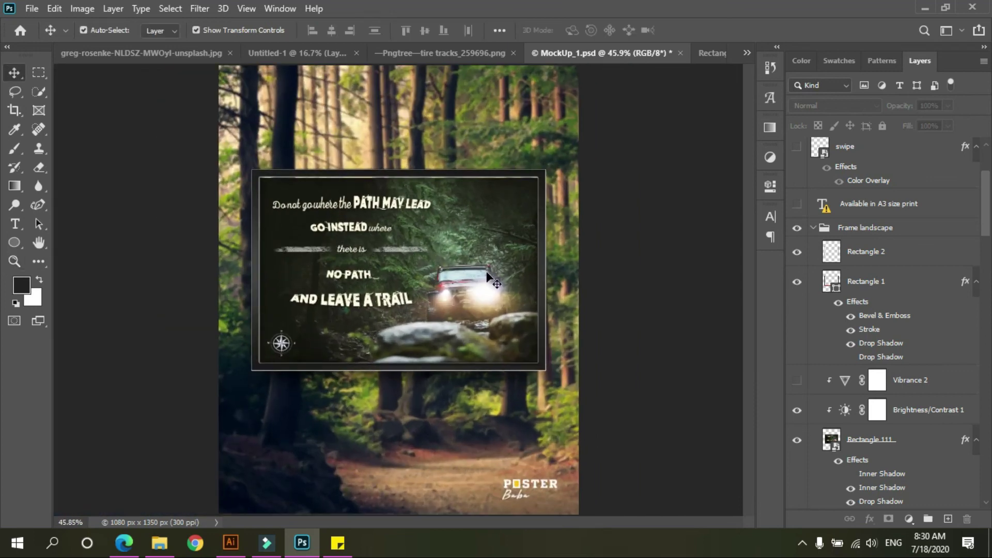